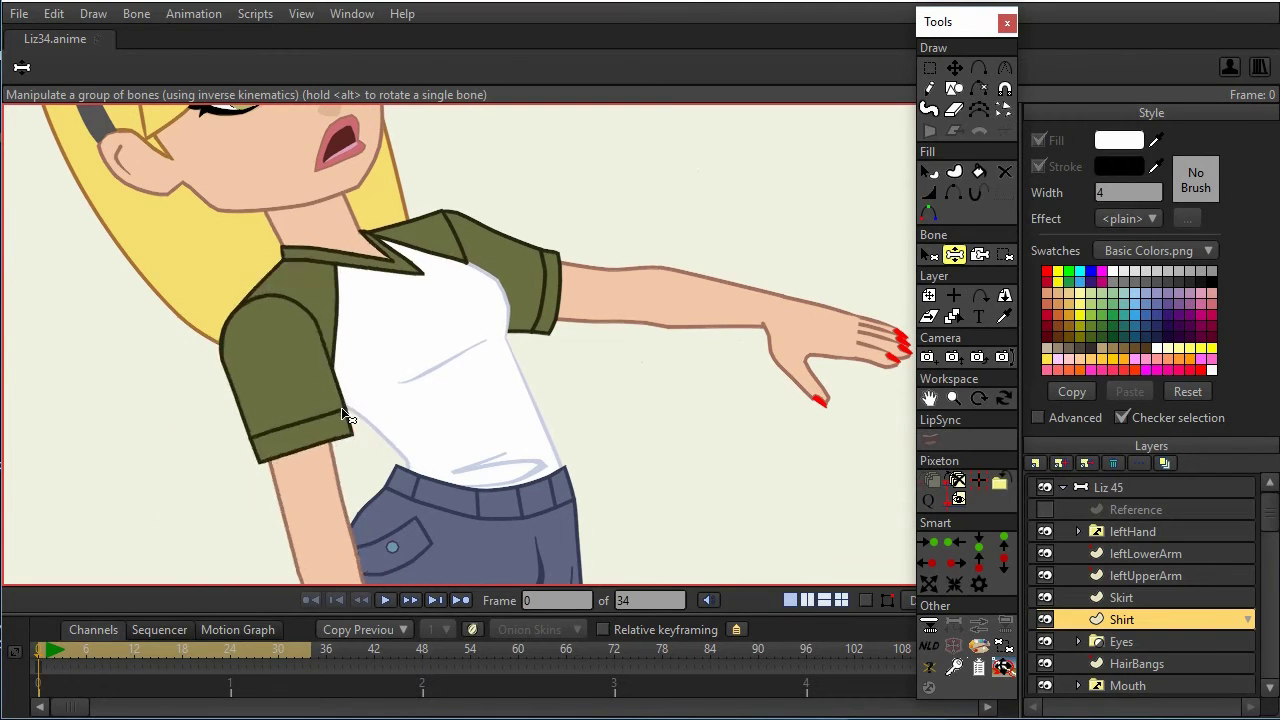
Step: Swing Liz's arms, bend her torso and tilt her head to test how the shirt follows
drag(580, 300, 523, 306)
drag(403, 300, 551, 363)
drag(606, 246, 570, 215)
drag(586, 313, 530, 243)
drag(509, 128, 539, 134)
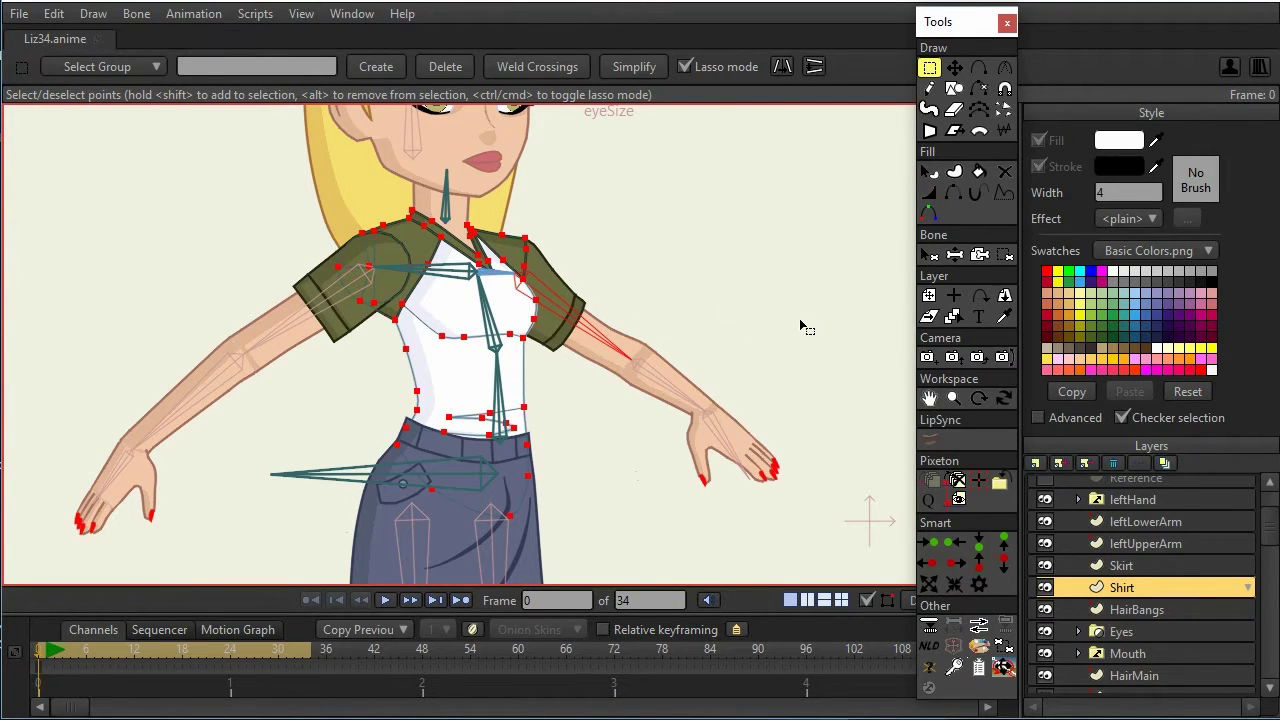
click(1140, 573)
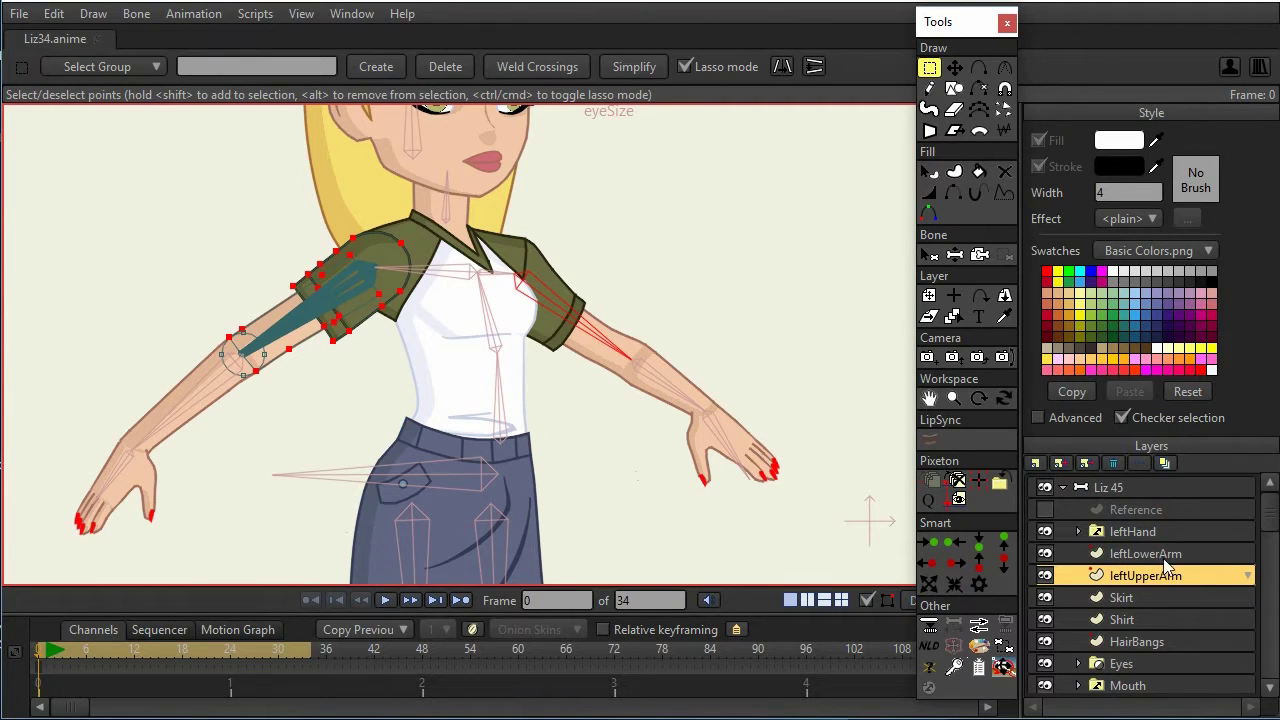
click(1166, 556)
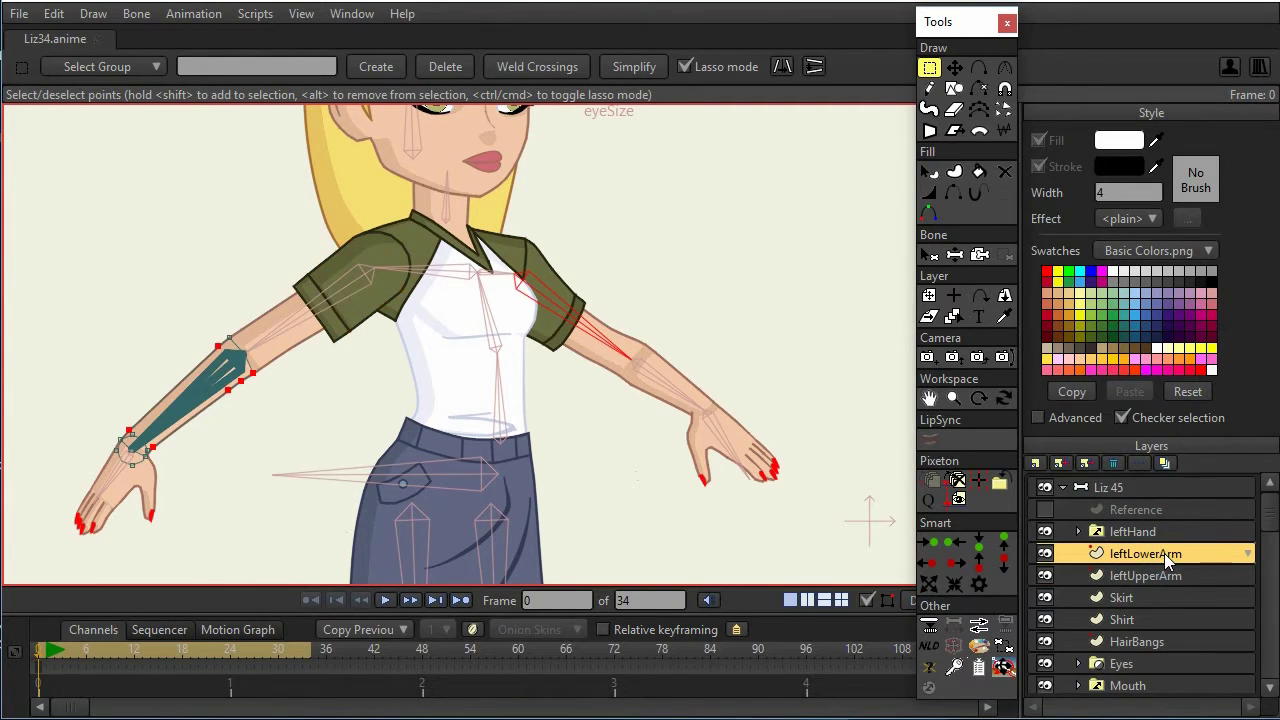
scroll(1170, 565, down, 3)
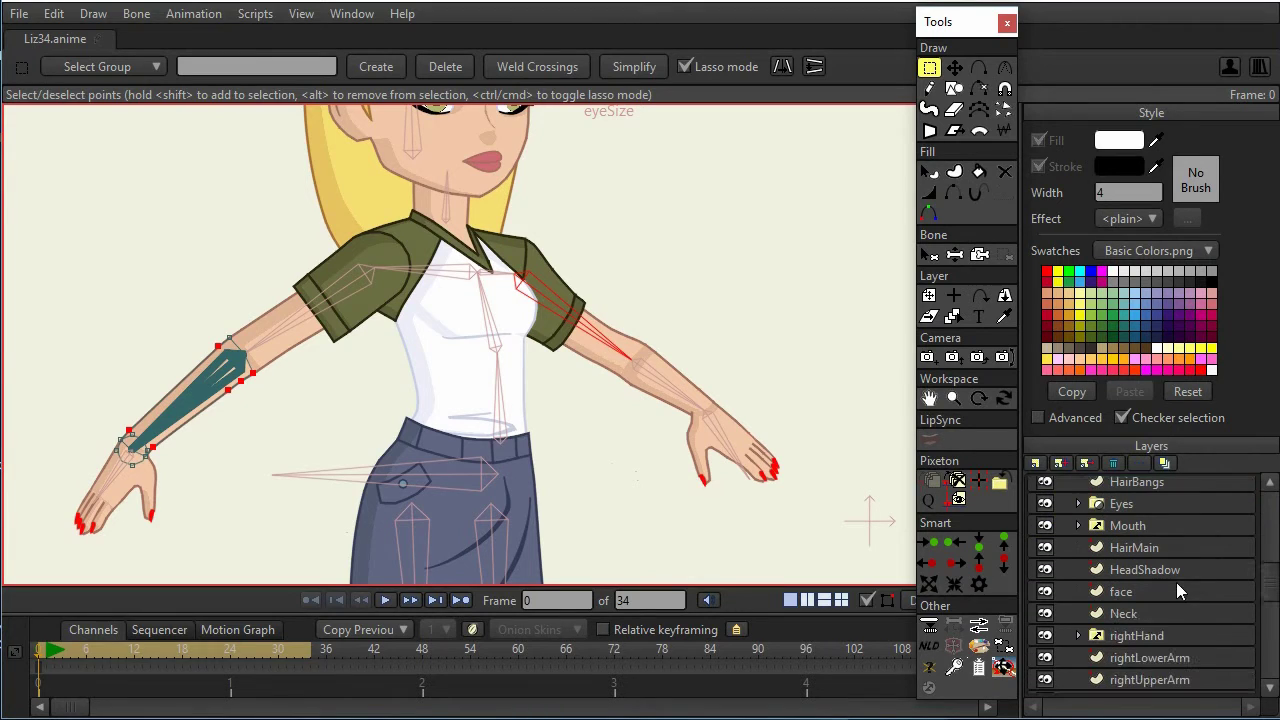
click(1146, 594)
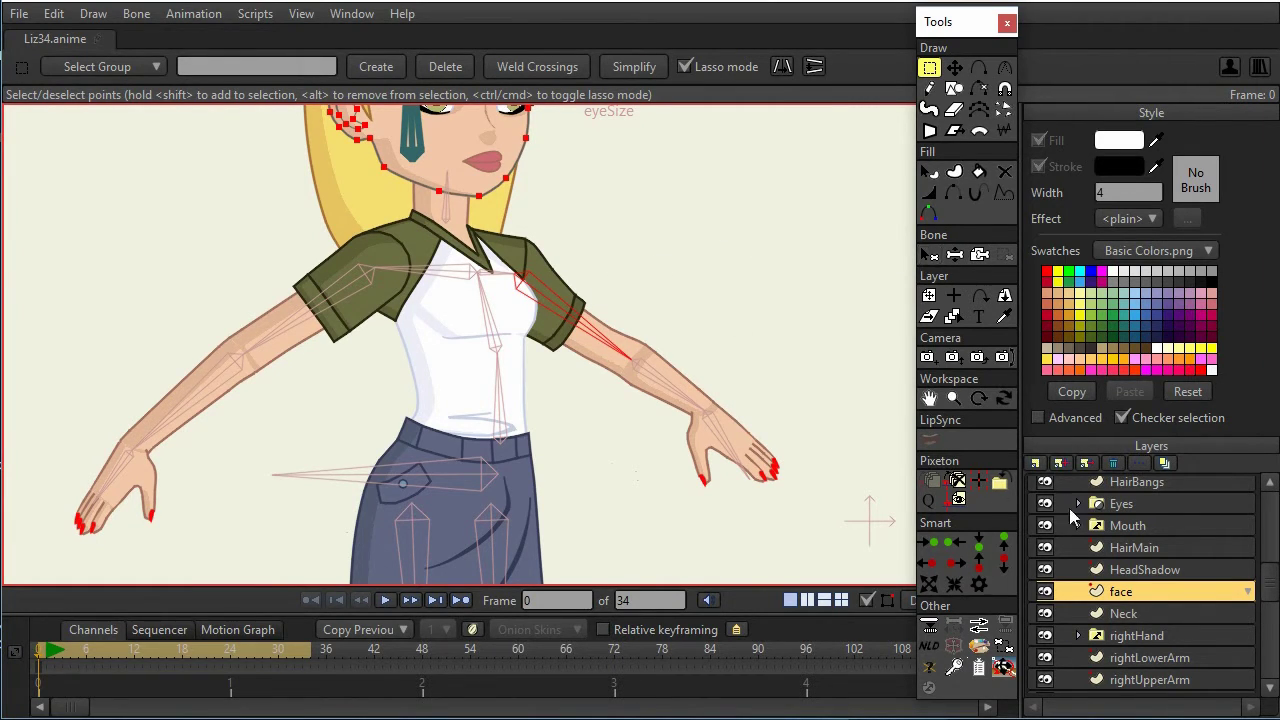
scroll(1166, 550, down, 3)
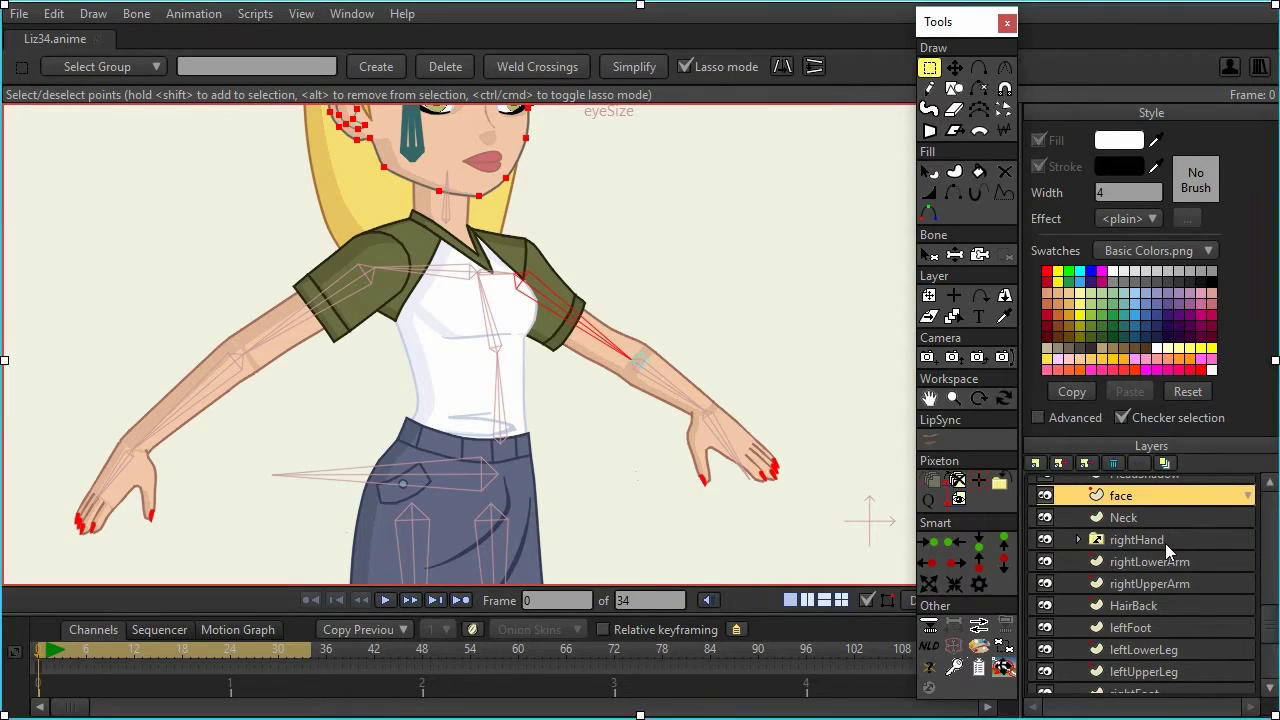
click(1166, 552)
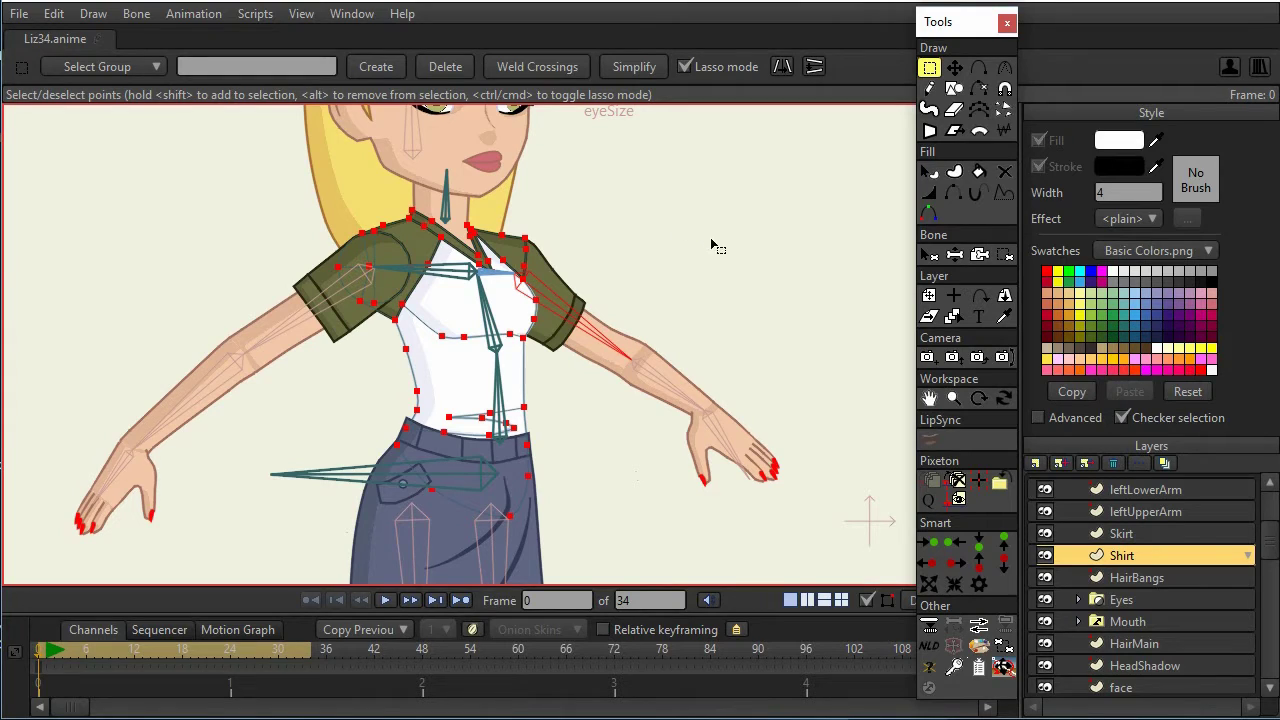
scroll(1138, 559, down, 2)
click(1134, 581)
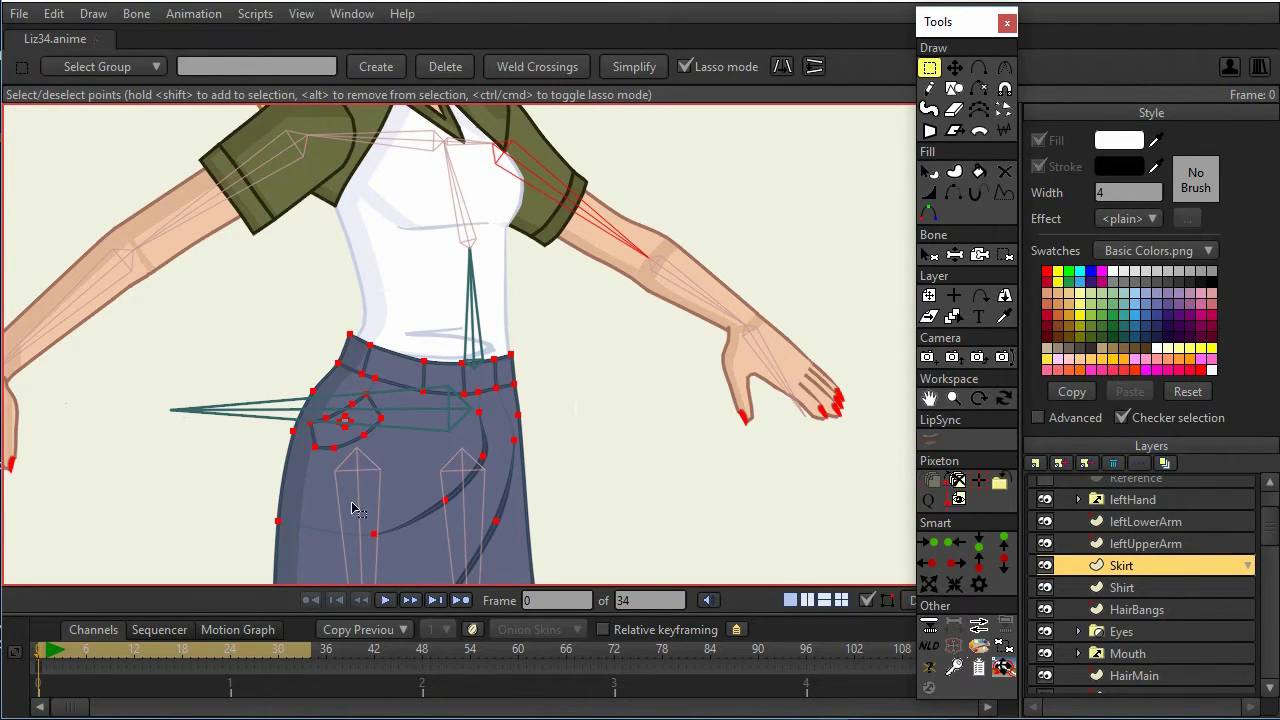
scroll(590, 424, down, 3)
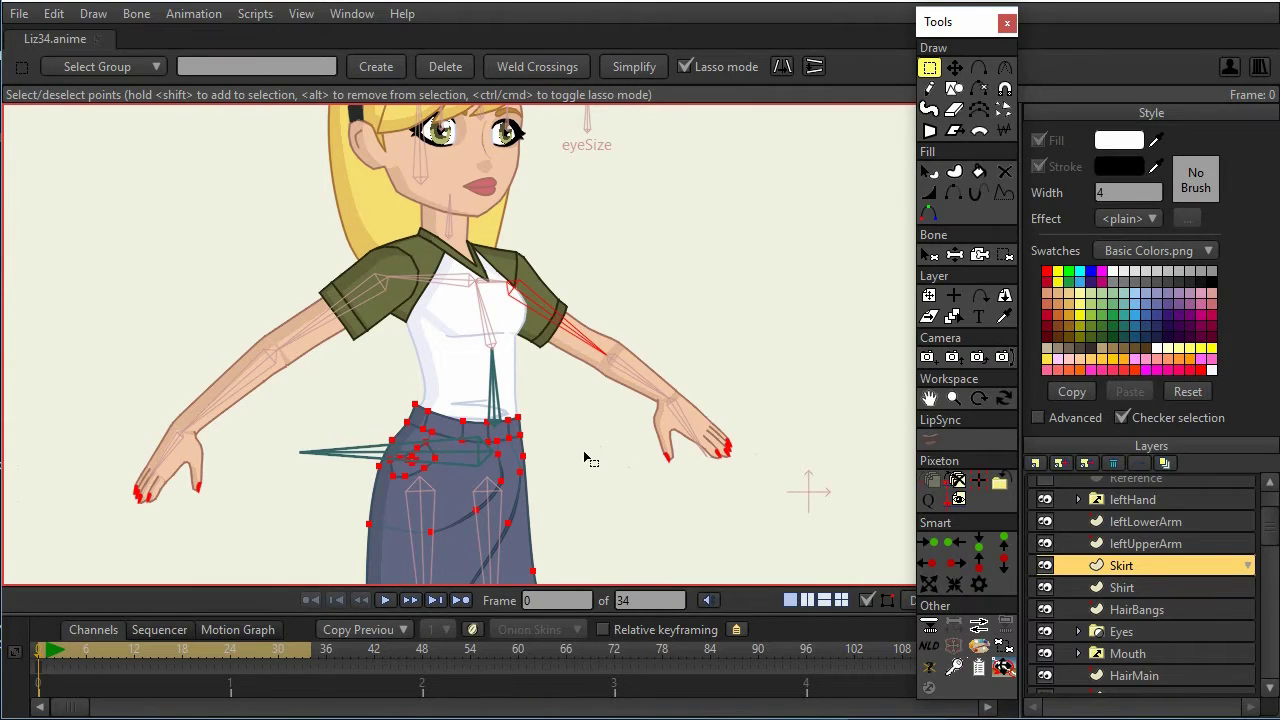
scroll(586, 440, up, 3)
scroll(596, 395, up, 2)
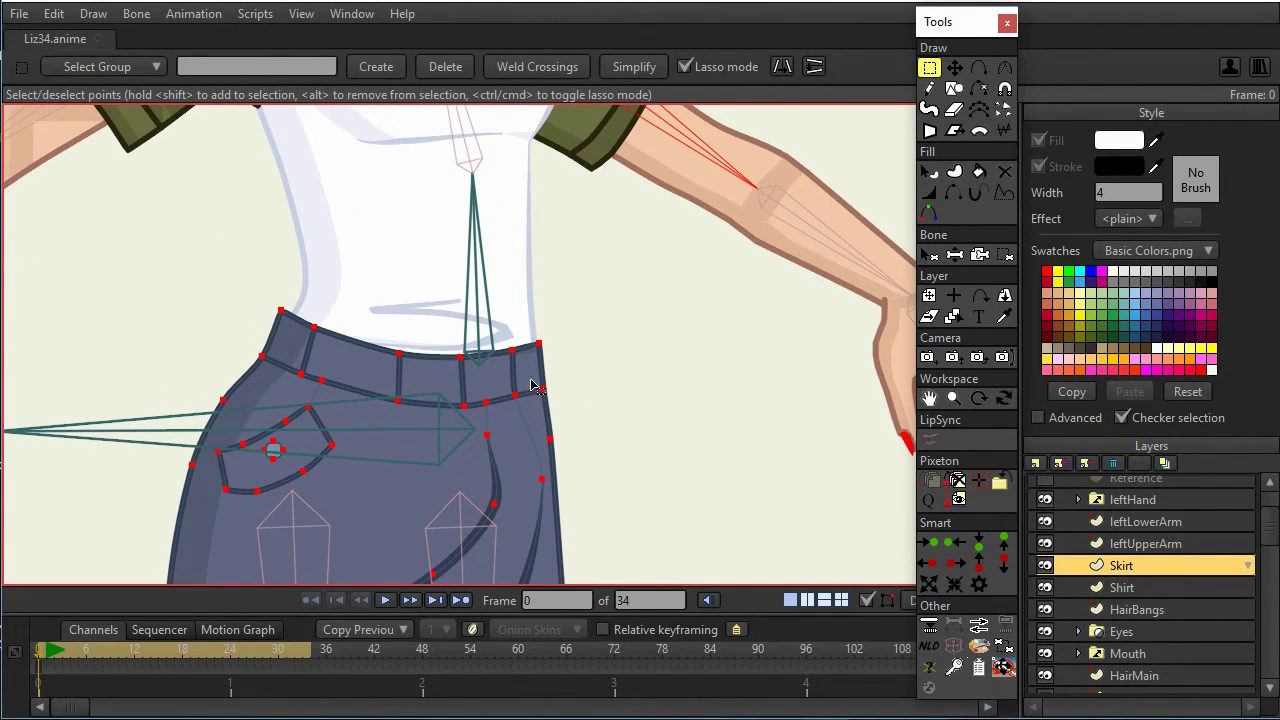
drag(609, 337, 614, 520)
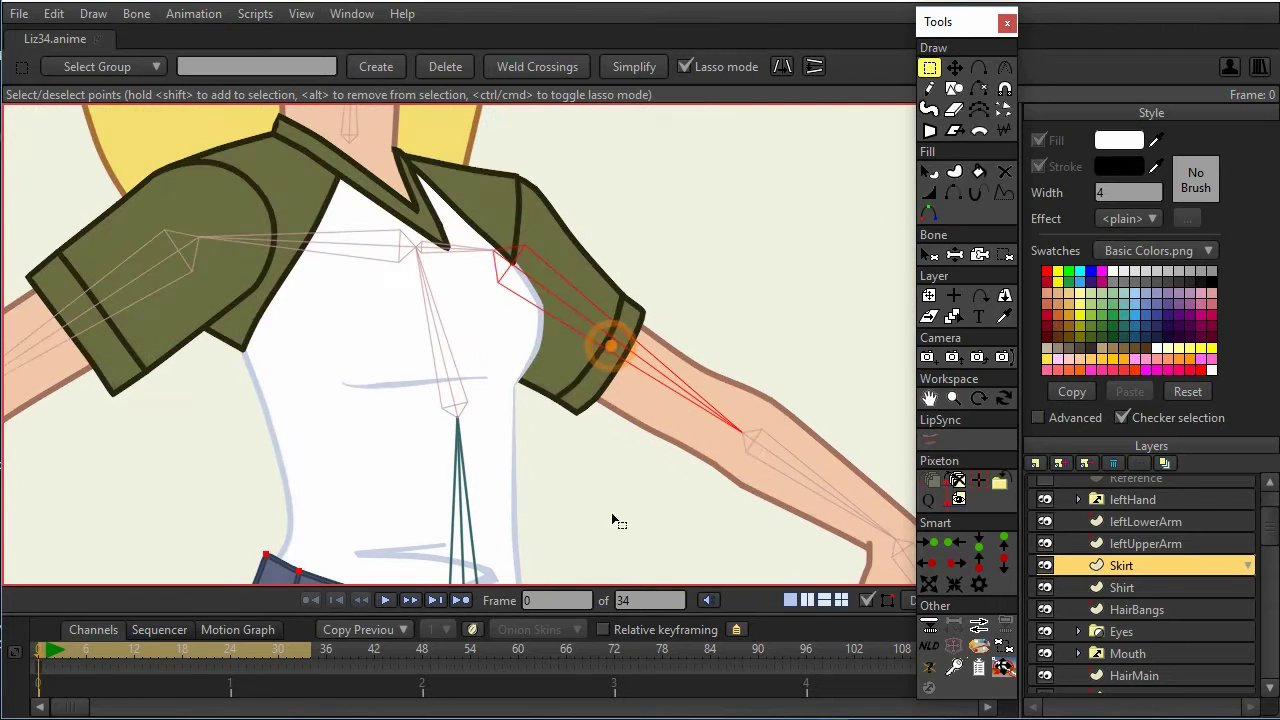
drag(686, 266, 717, 374)
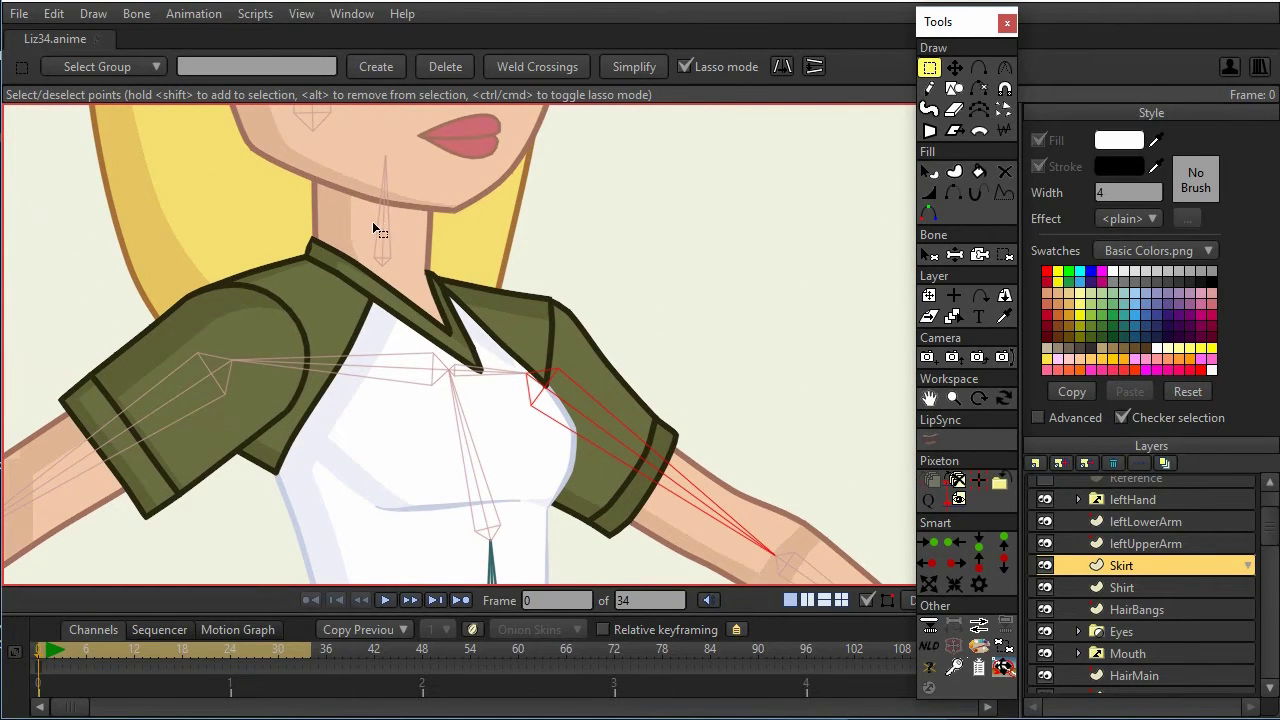
Step: On the Shirt layer, raise and lower Liz's left arm to check the sleeve bending at the shoulder
ctrl+alt+click(606, 423)
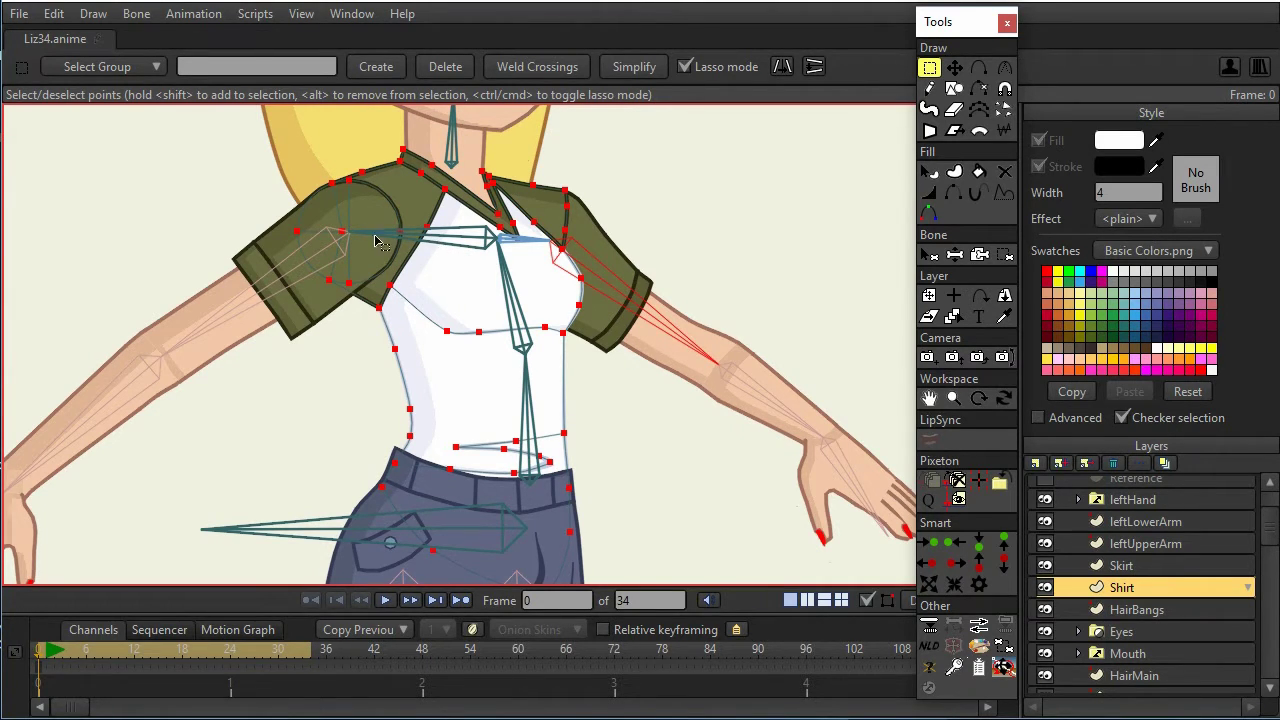
scroll(420, 243, up, 5)
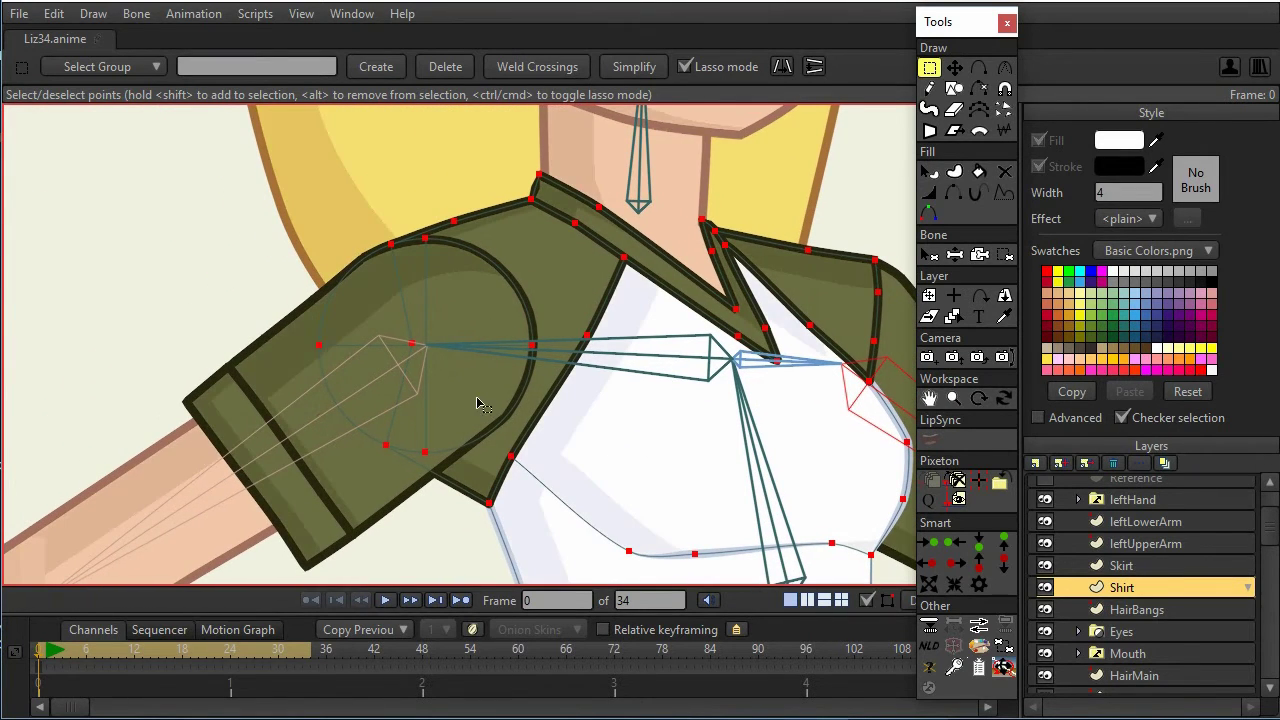
click(954, 254)
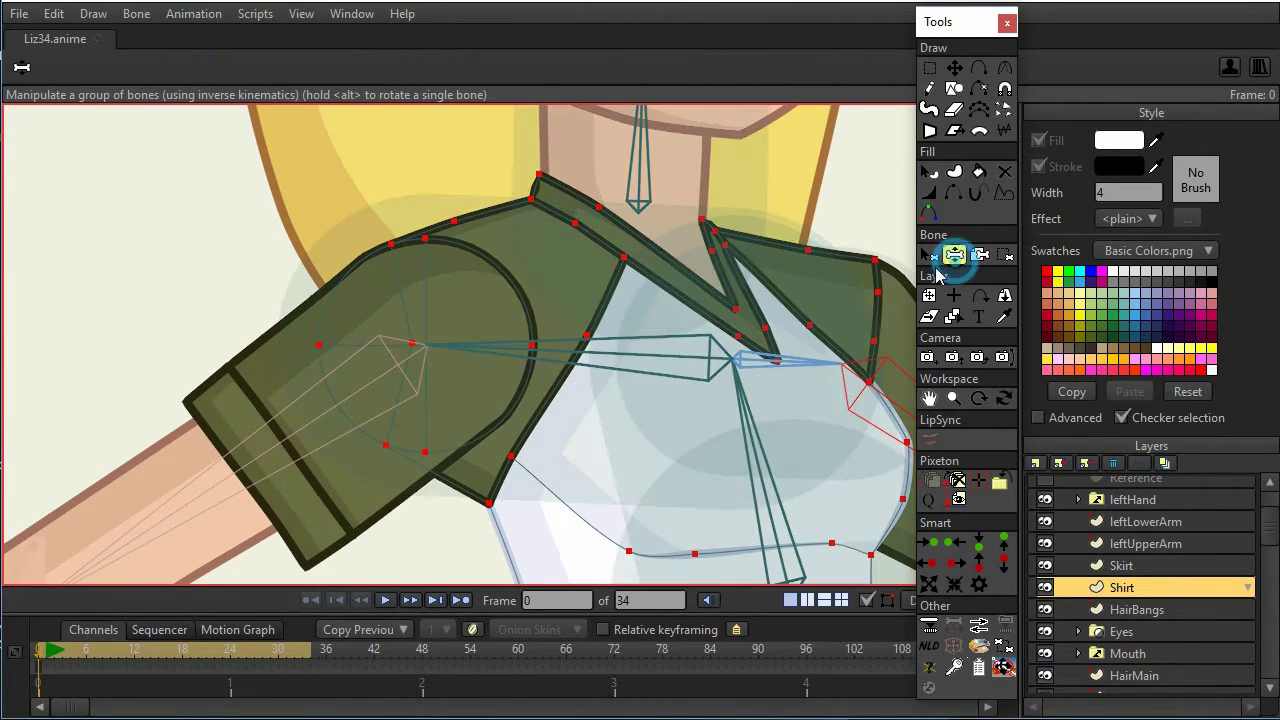
drag(263, 444, 30, 150)
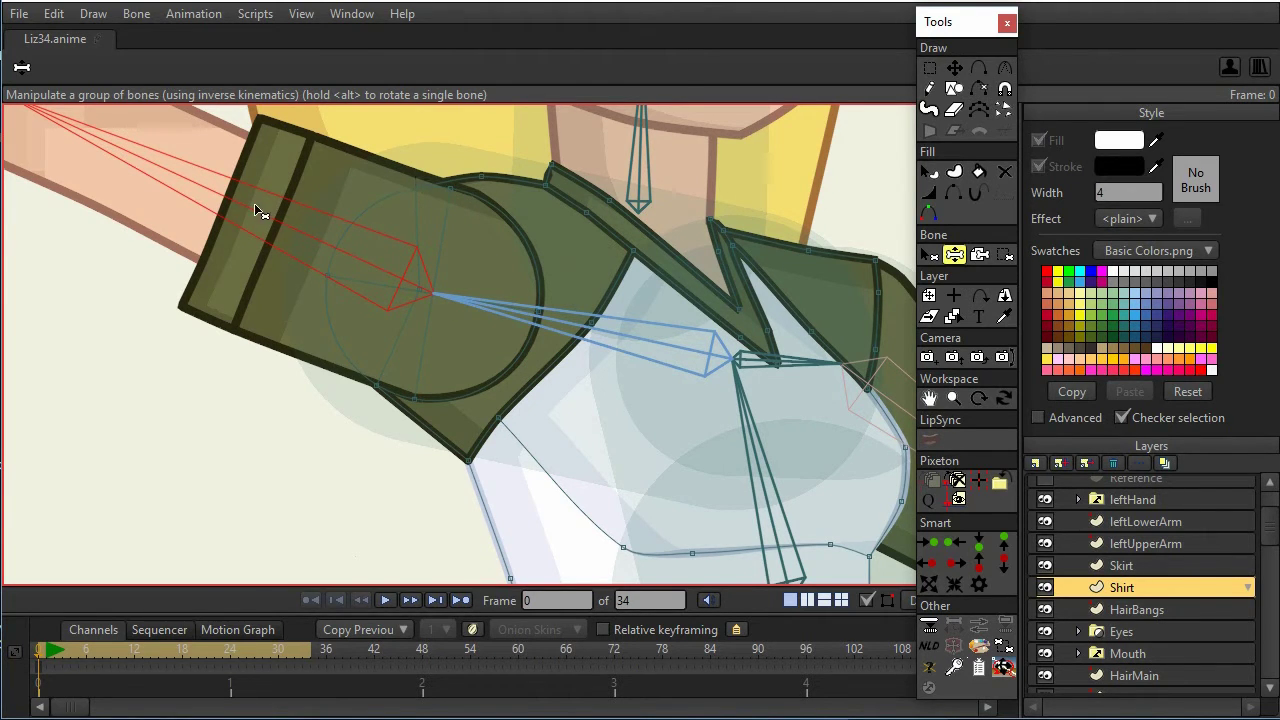
drag(254, 210, 570, 575)
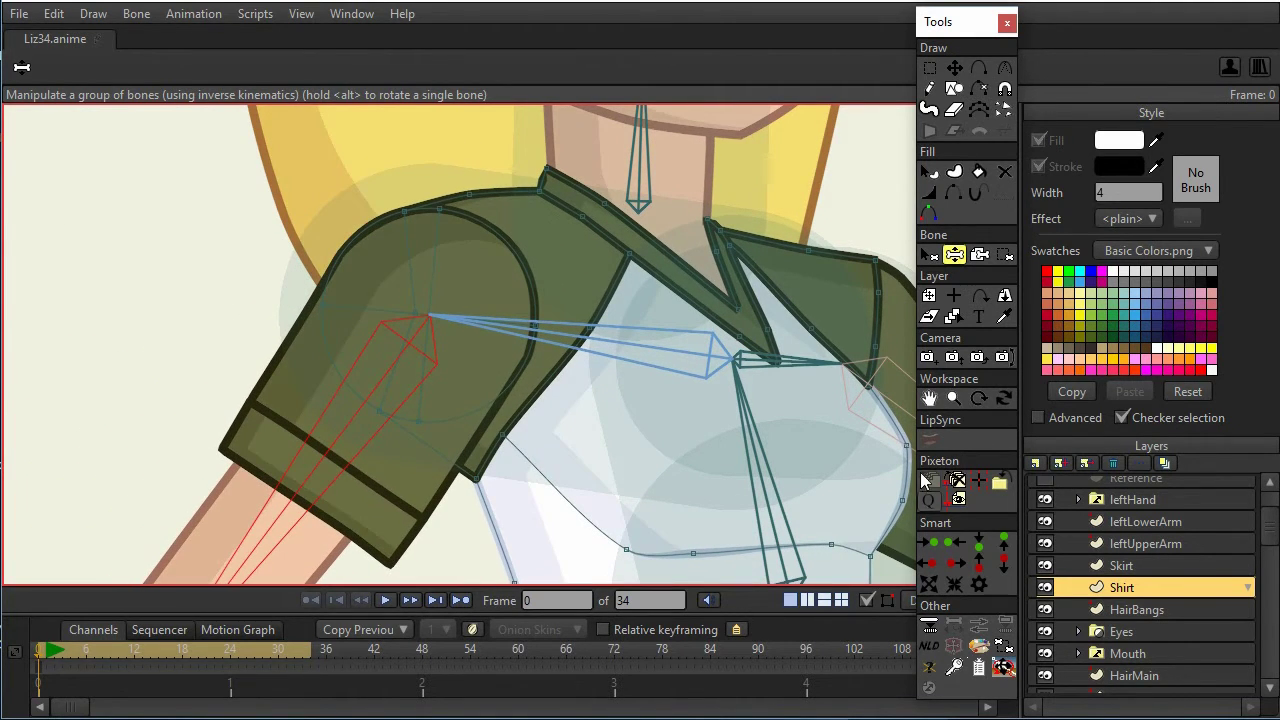
click(929, 254)
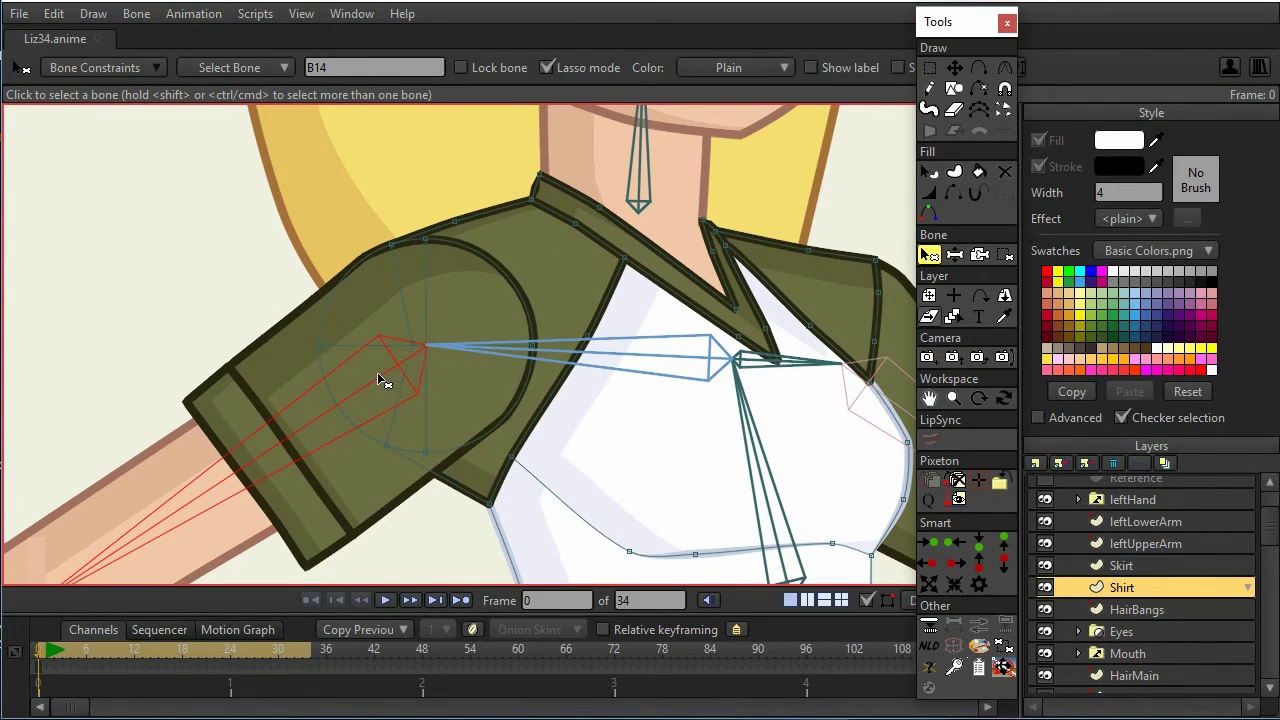
click(276, 440)
scroll(490, 429, down, 2)
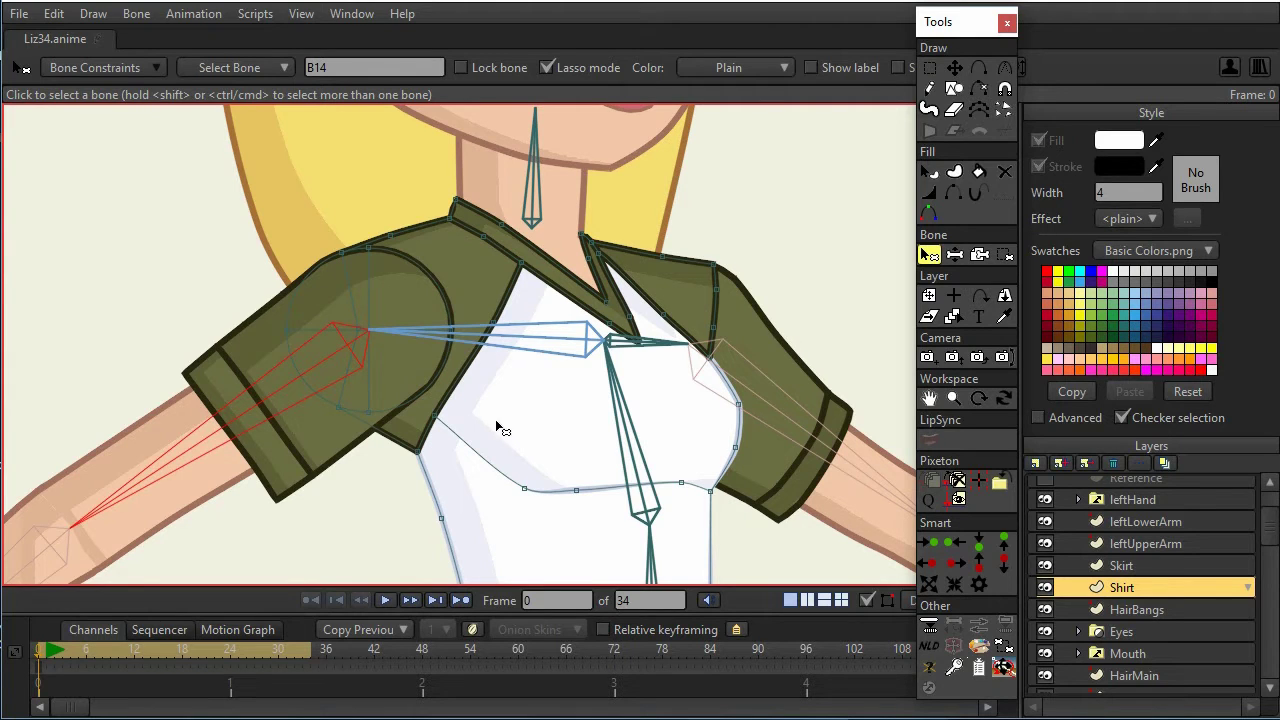
scroll(508, 406, up, 1)
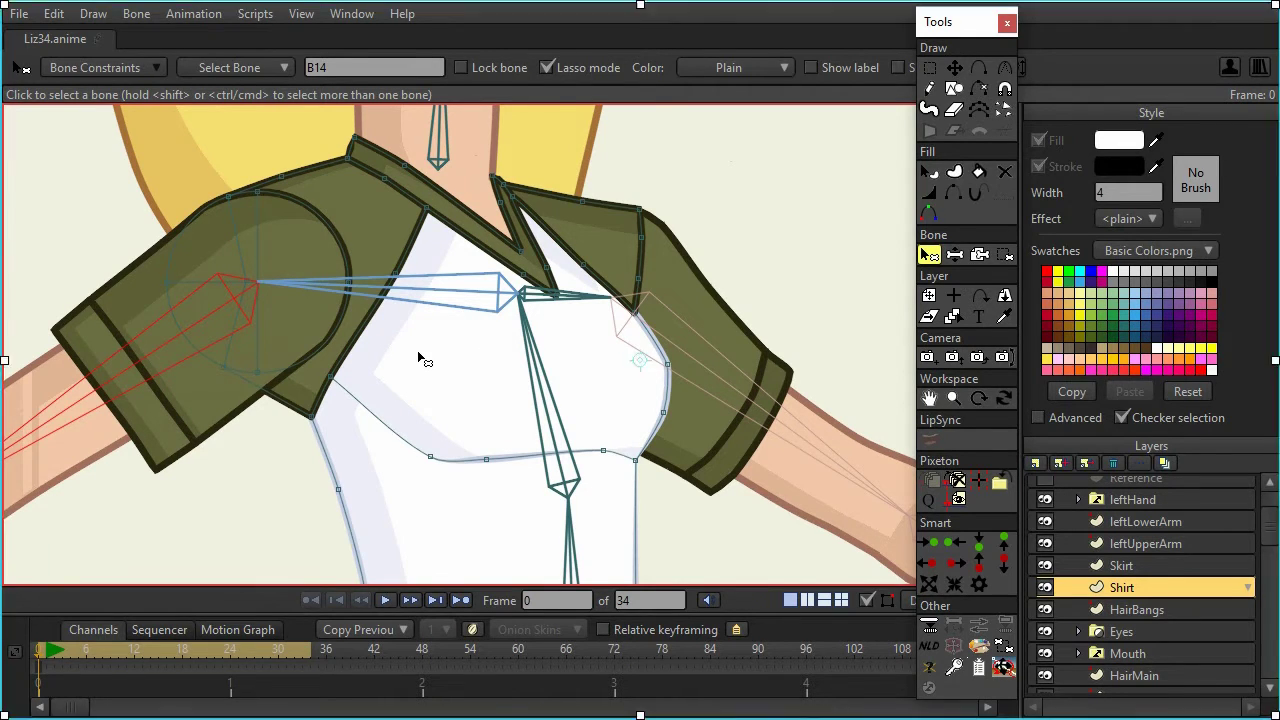
scroll(510, 346, down, 1)
key(g)
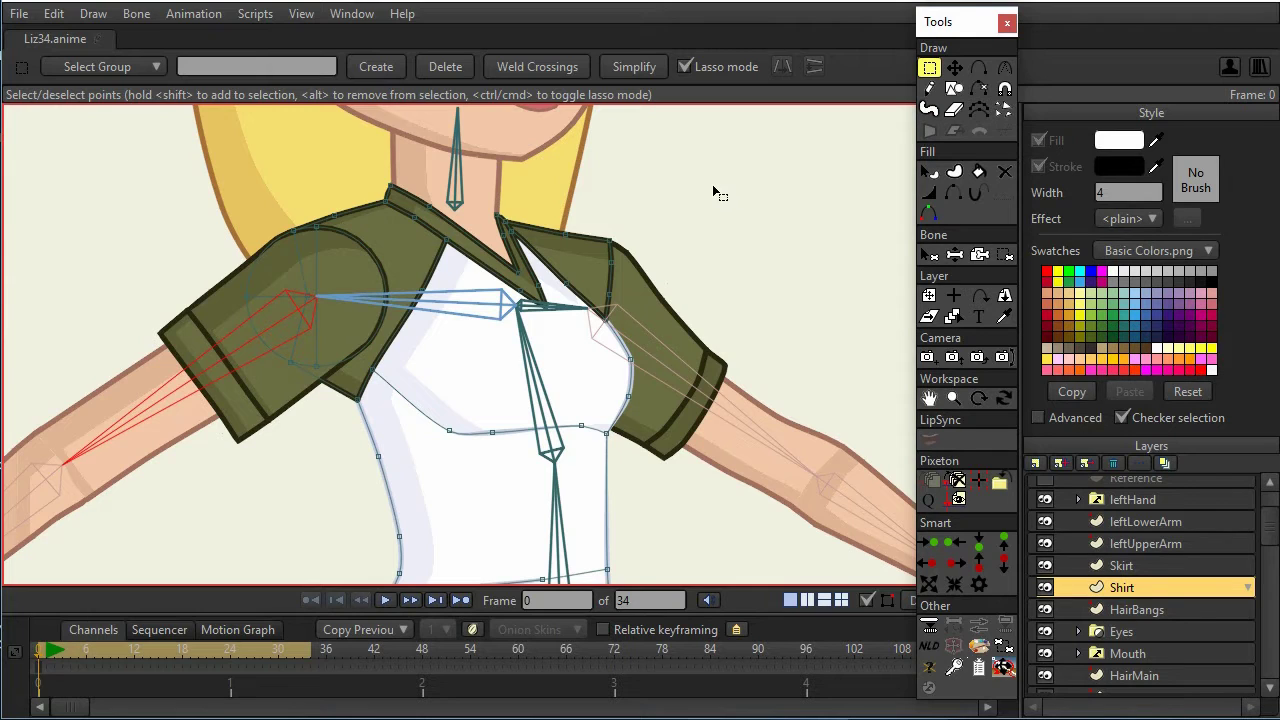
scroll(683, 279, down, 3)
key(b)
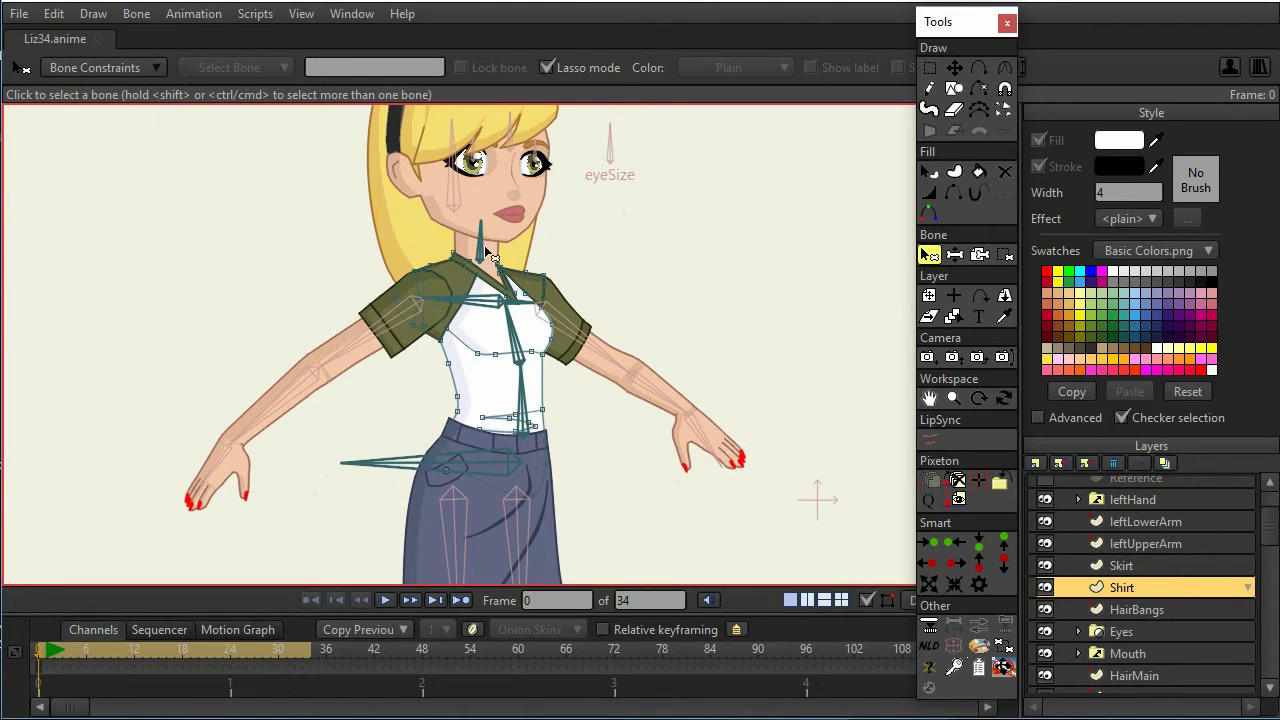
Step: Browse the bone binding commands in the menu without choosing one
click(90, 16)
mouse_move(140, 22)
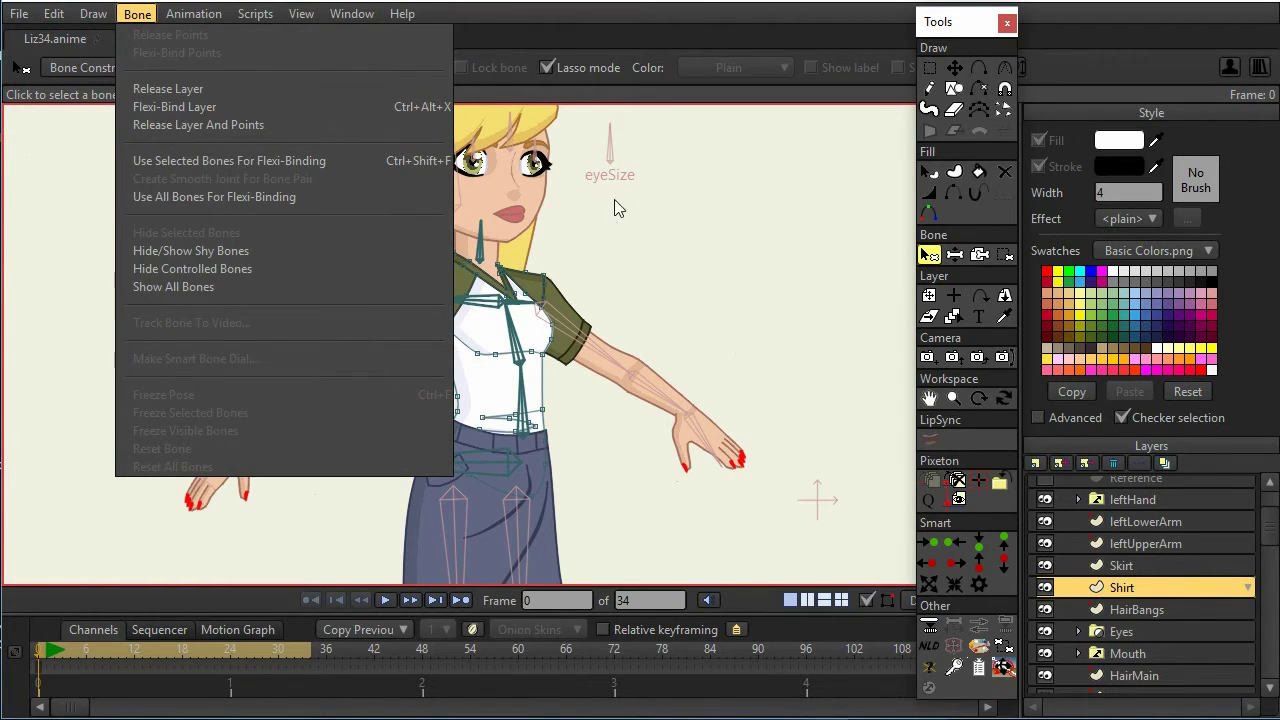
click(707, 240)
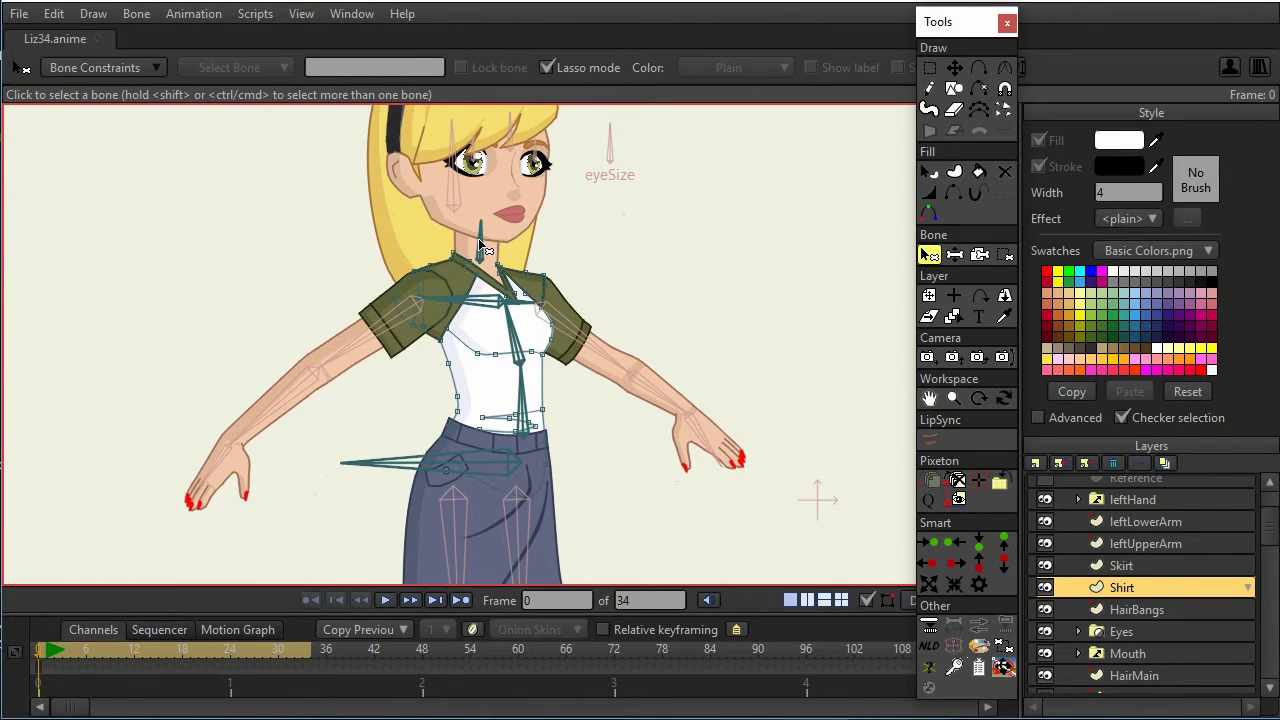
Step: Select the shoulder, chest, spine, hip and neck bones and use them for the Shirt's flexi-binding
click(494, 300)
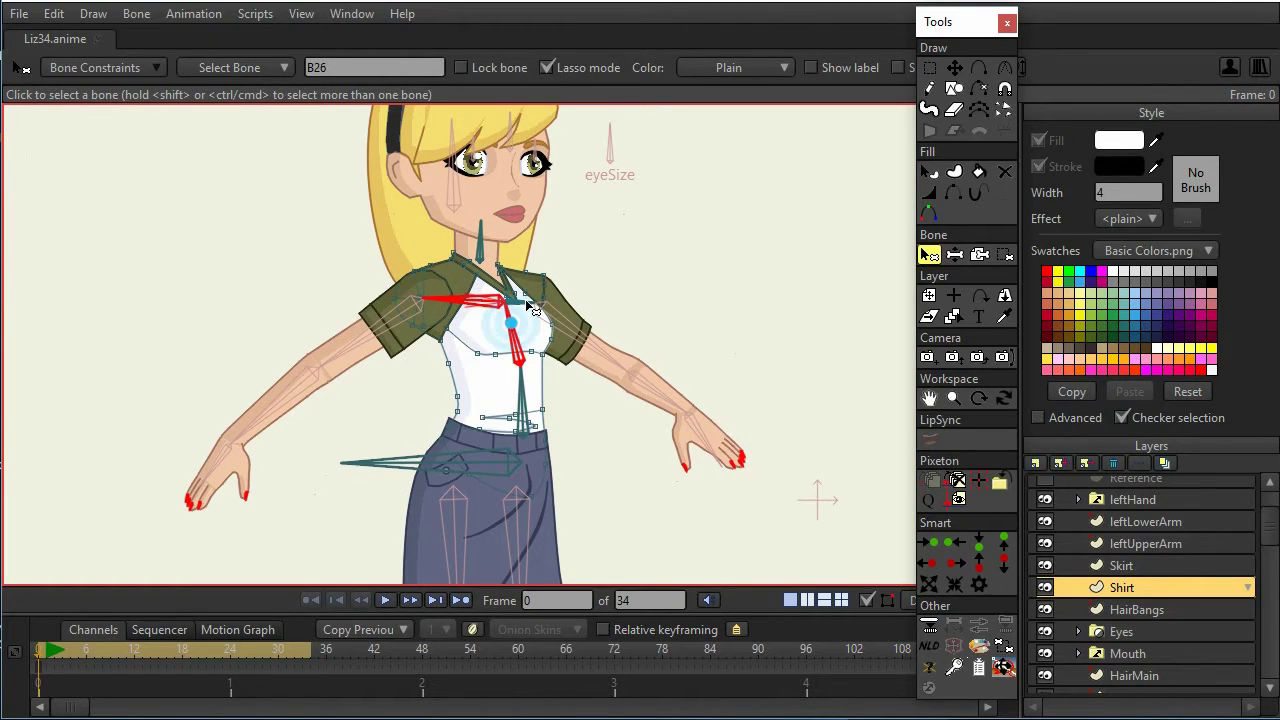
click(514, 330)
shift+click(519, 410)
shift+click(398, 463)
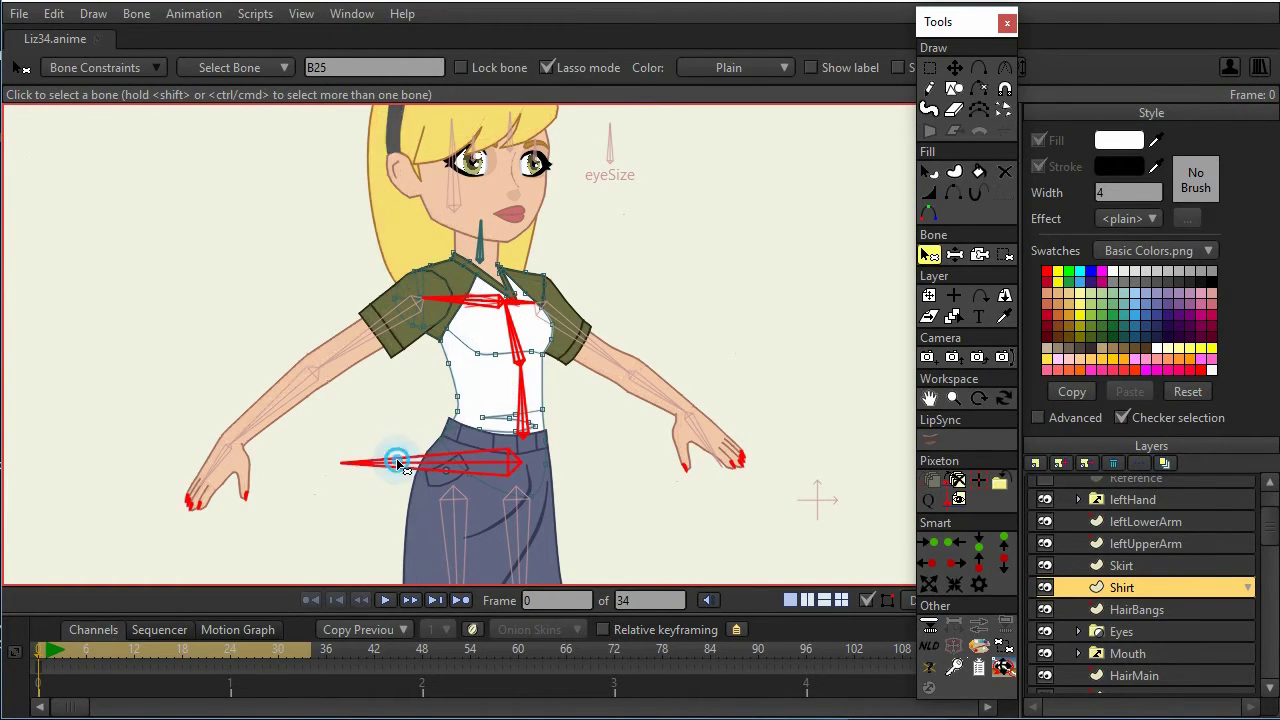
shift+click(484, 246)
click(145, 15)
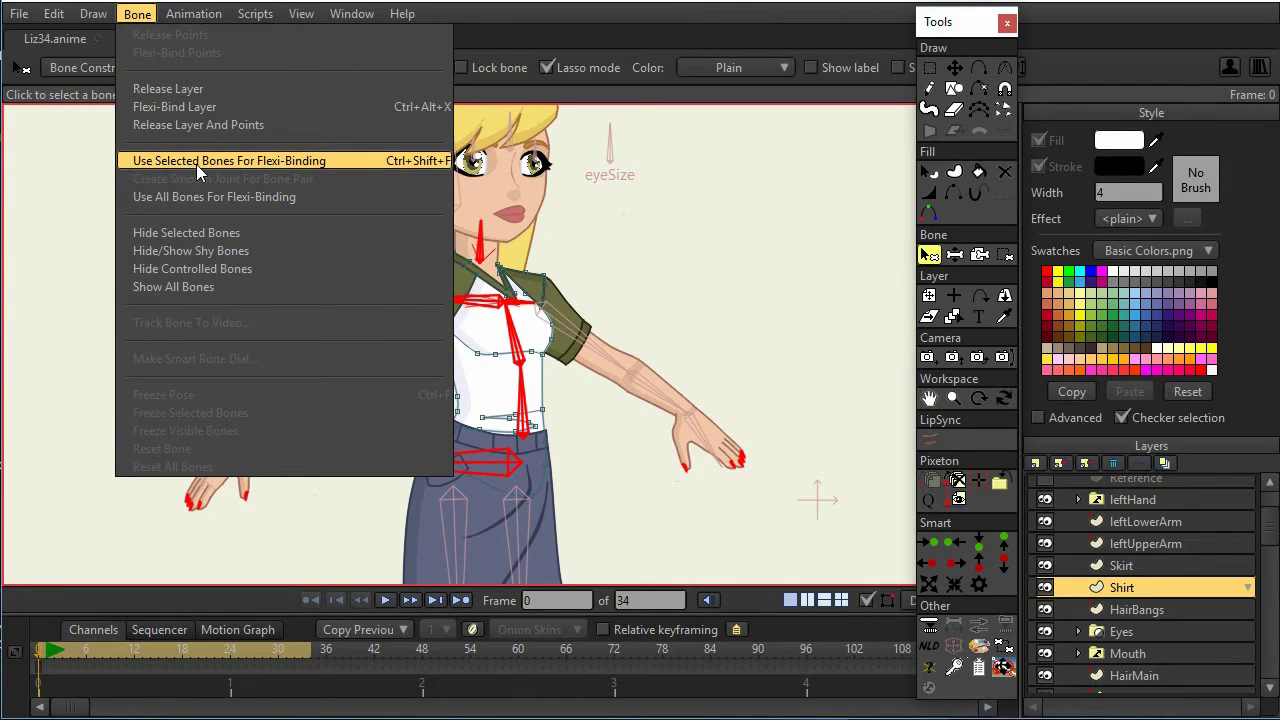
Step: Deselect the bones and zoom in on the shirt
click(755, 175)
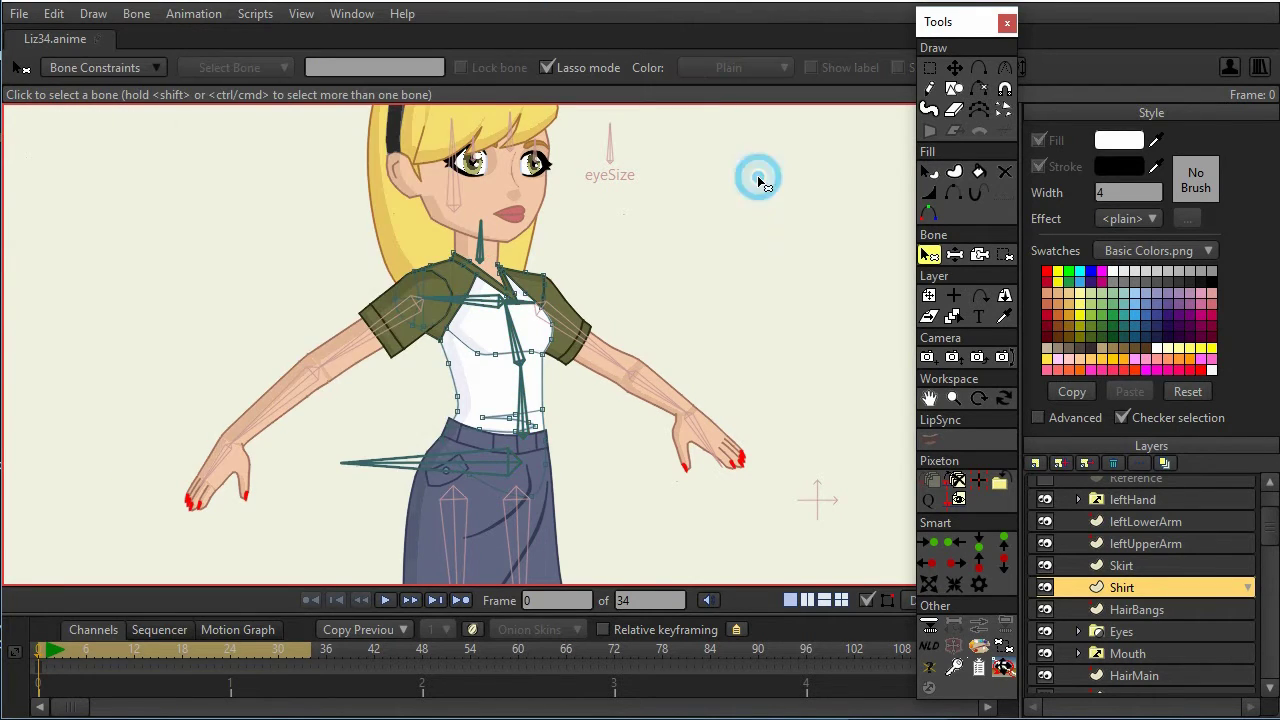
scroll(598, 225, up, 3)
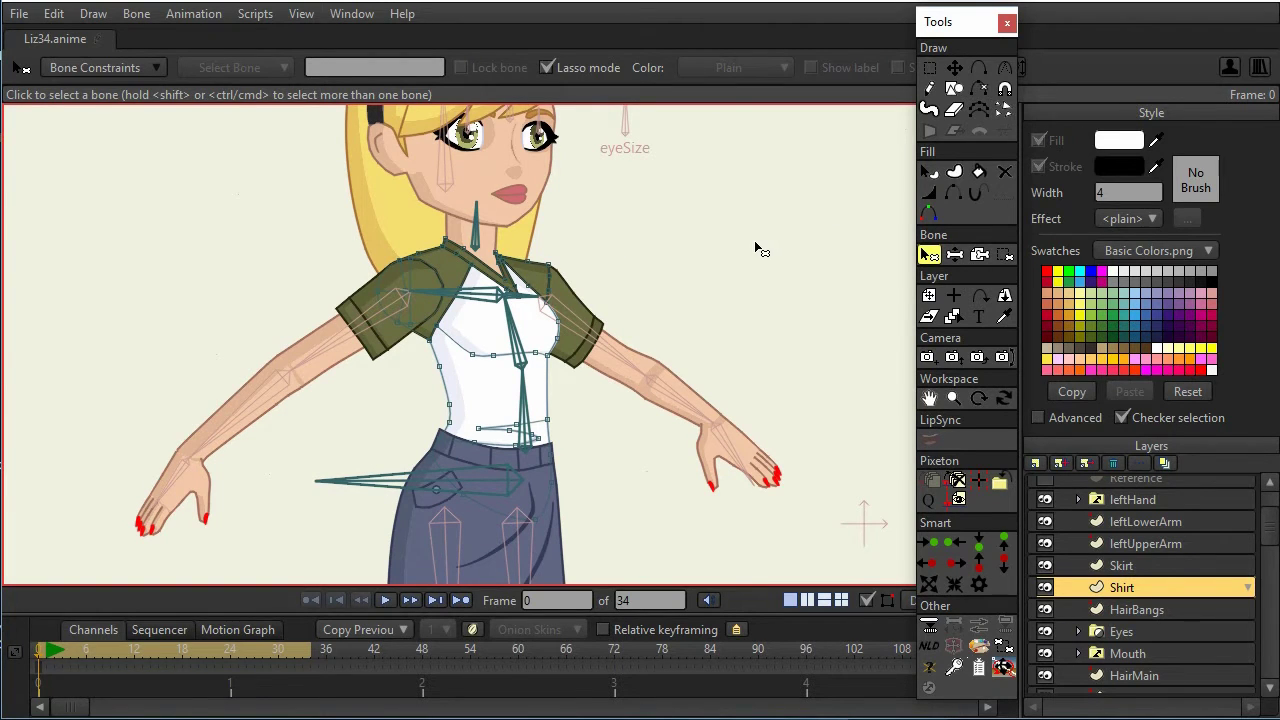
scroll(710, 227, up, 4)
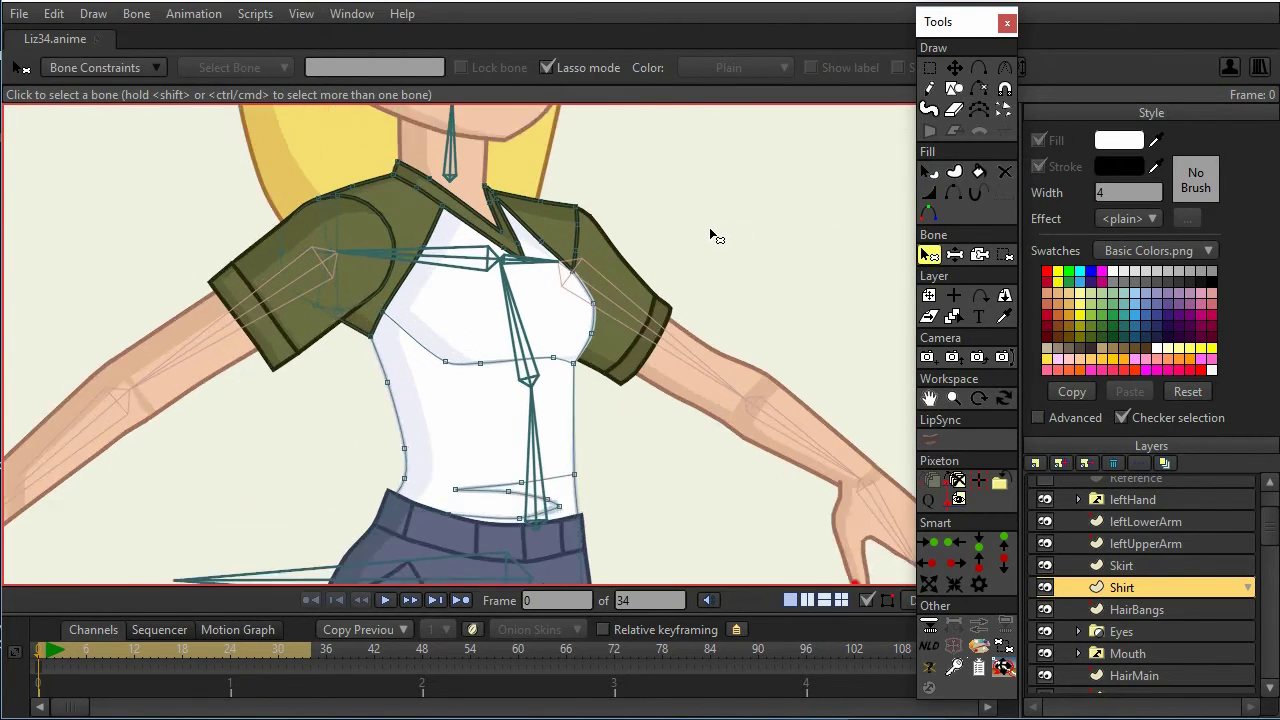
scroll(714, 249, up, 4)
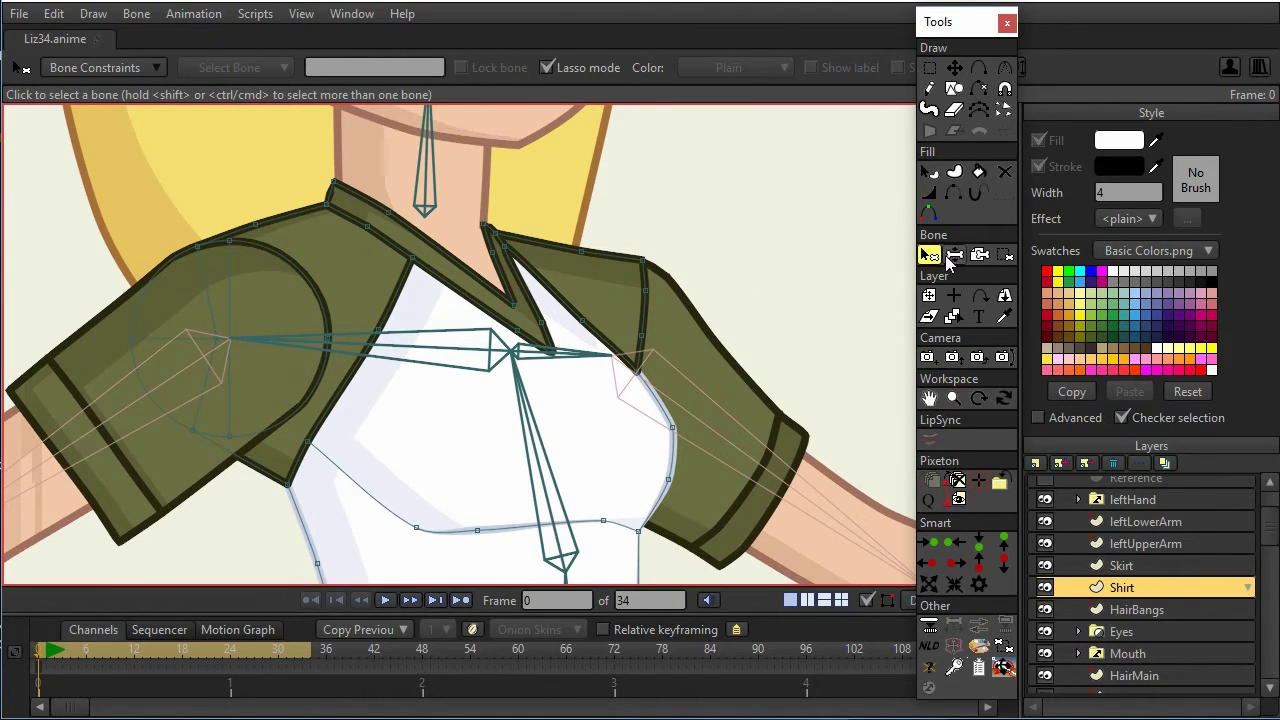
click(380, 342)
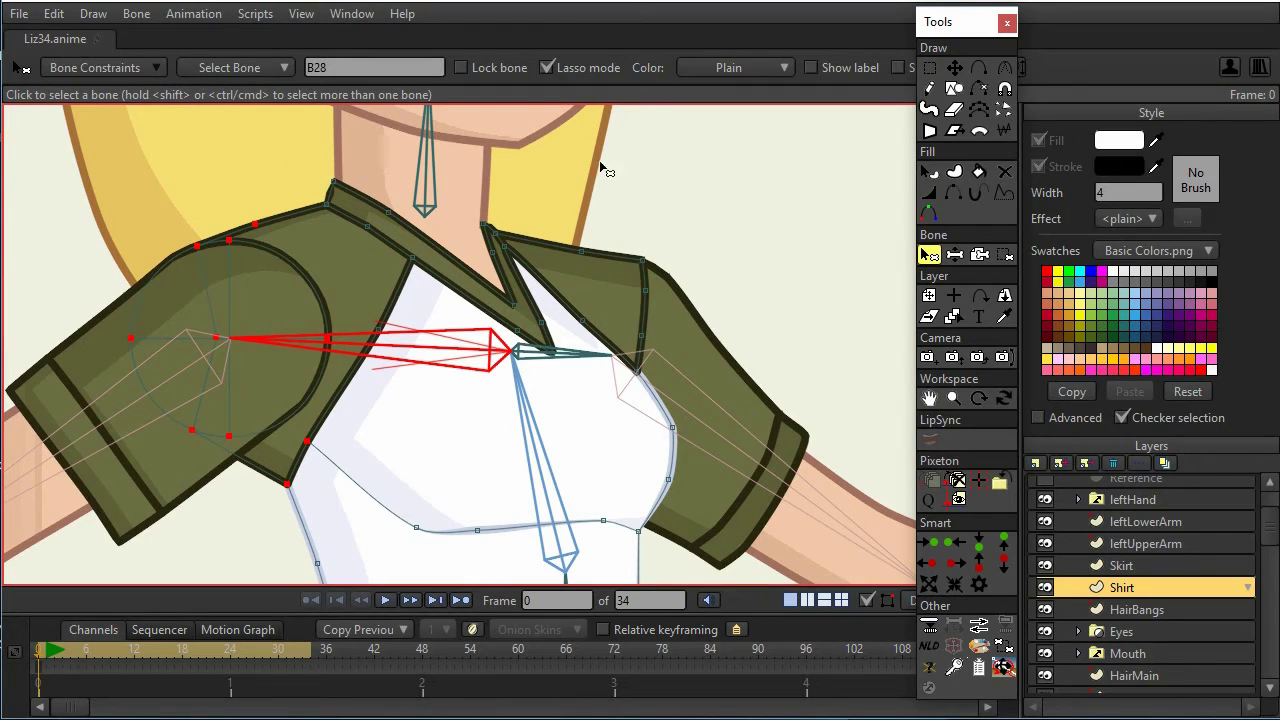
click(1004, 255)
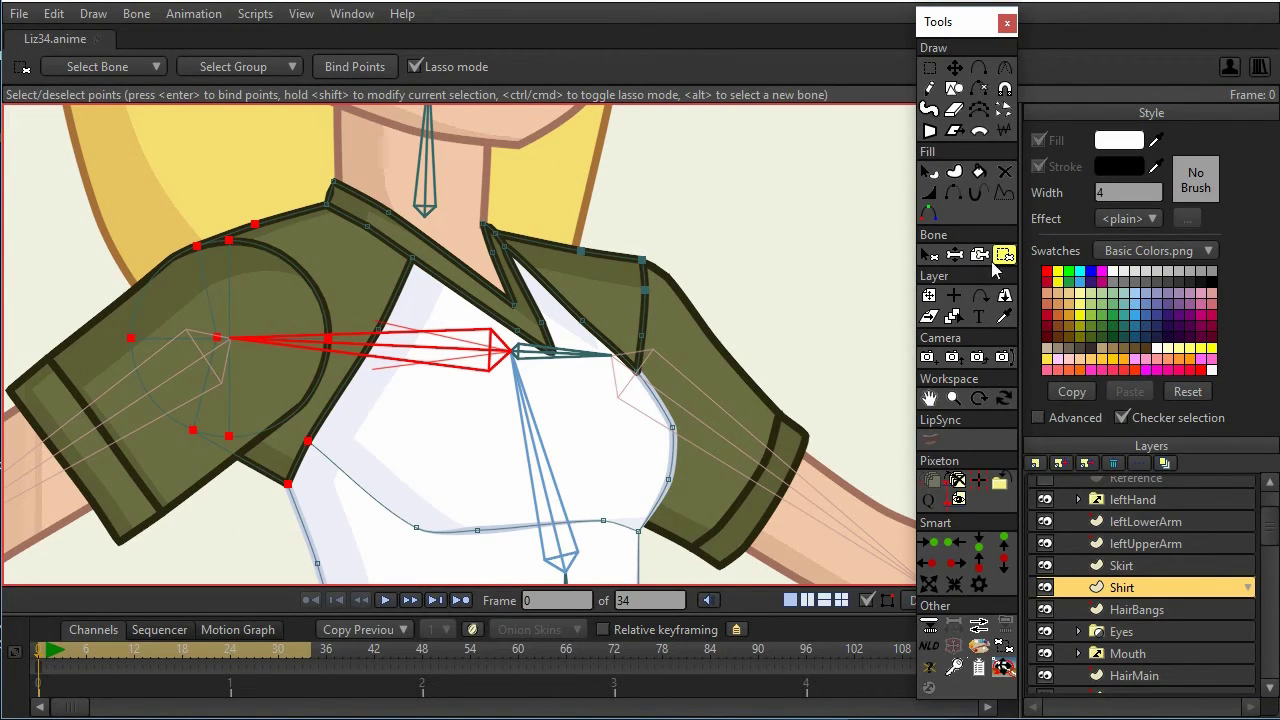
click(929, 255)
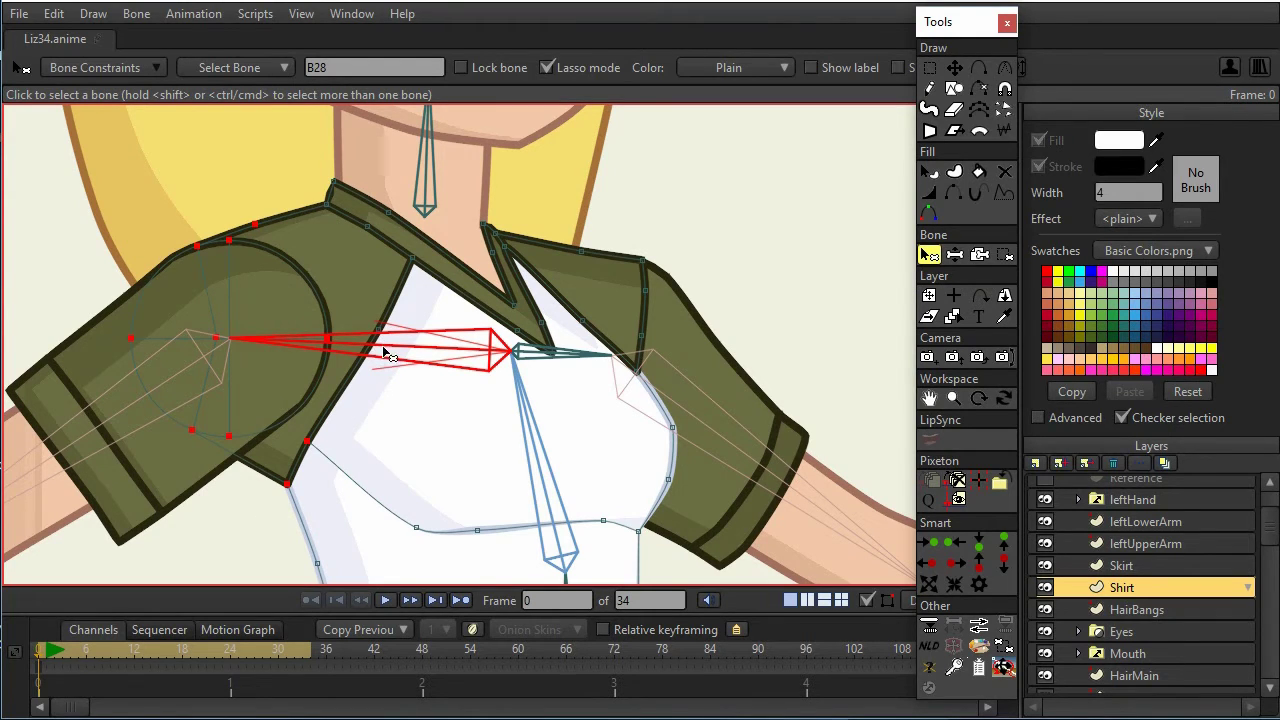
click(585, 354)
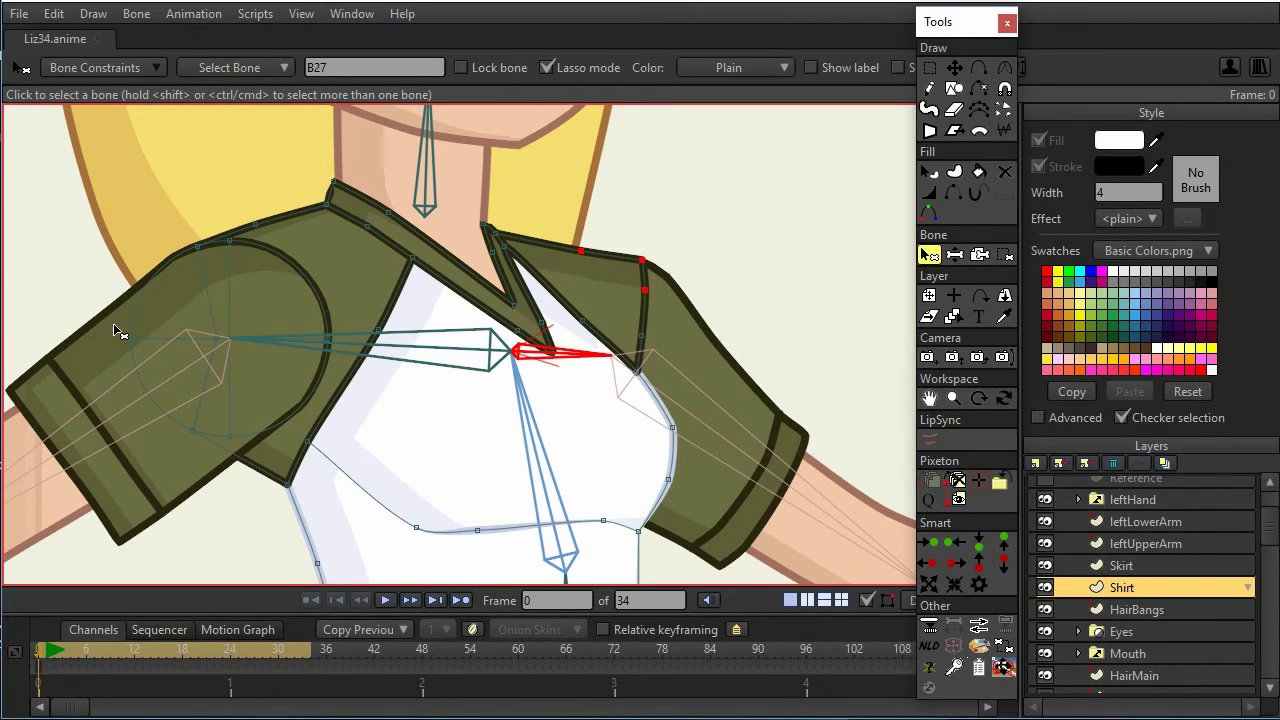
click(391, 349)
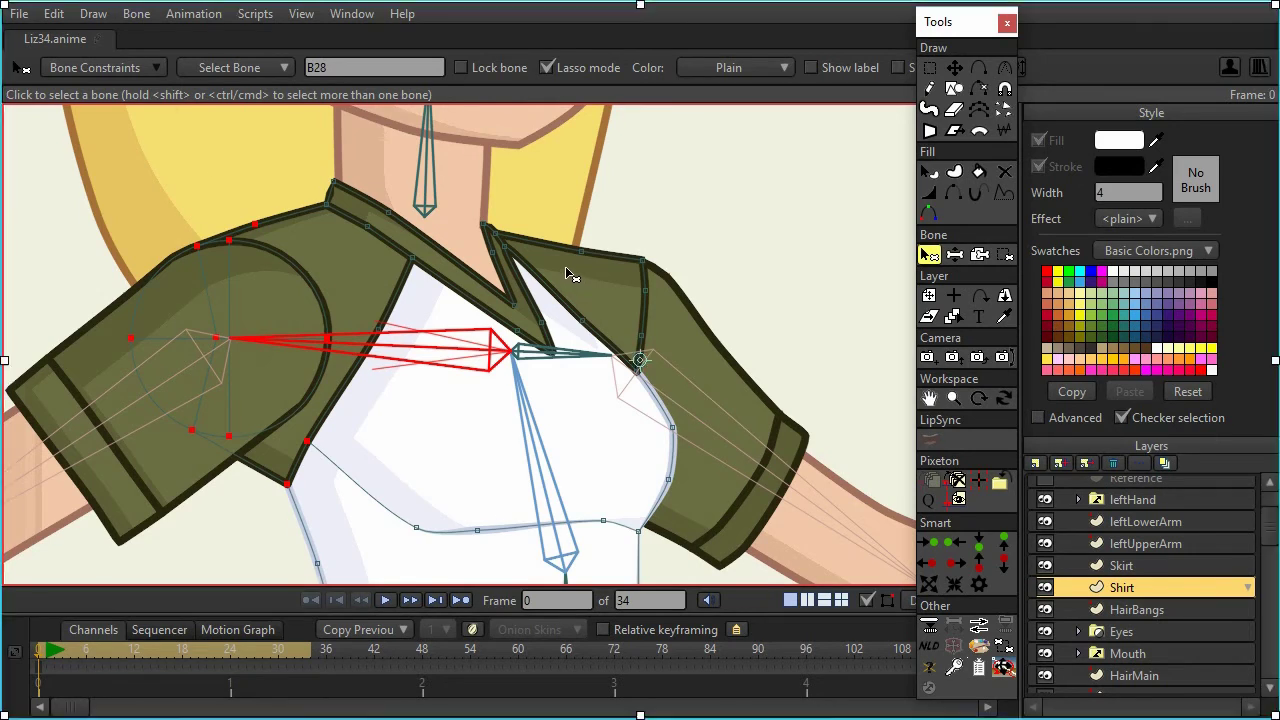
scroll(565, 266, down, 2)
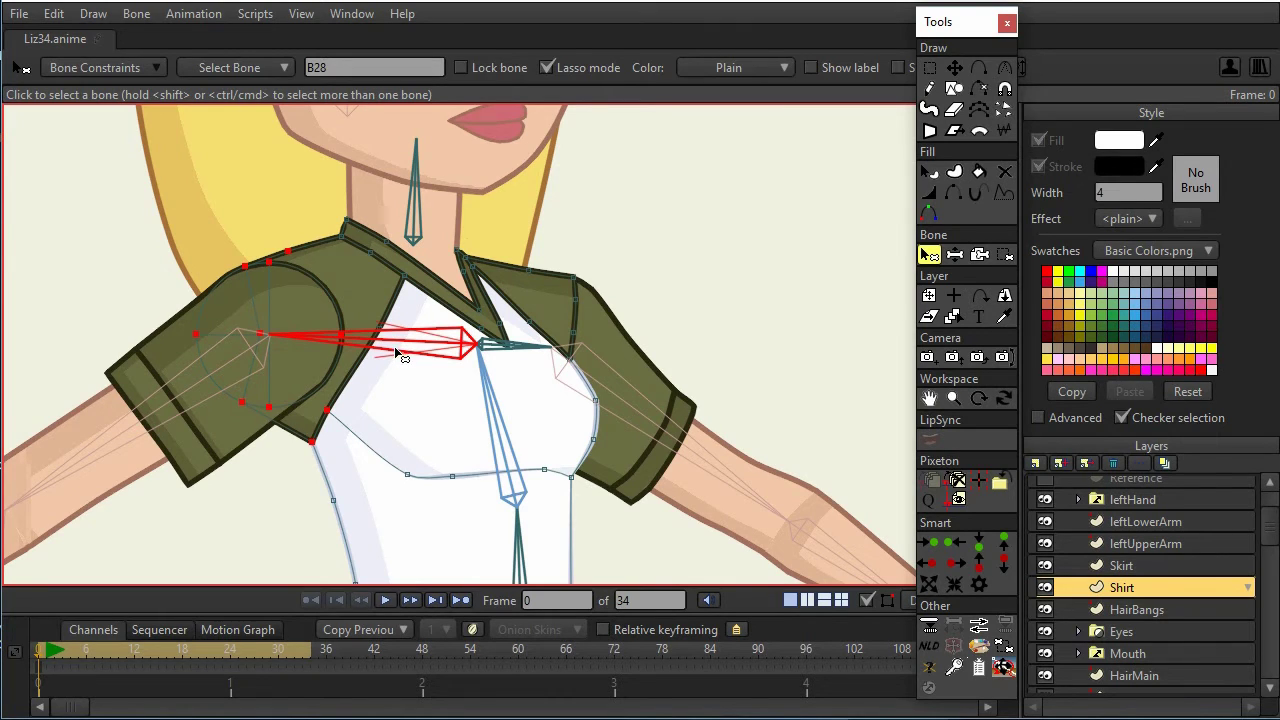
Step: Select the right-shoulder collar bone, deselect its points and clear the bone selection
click(500, 343)
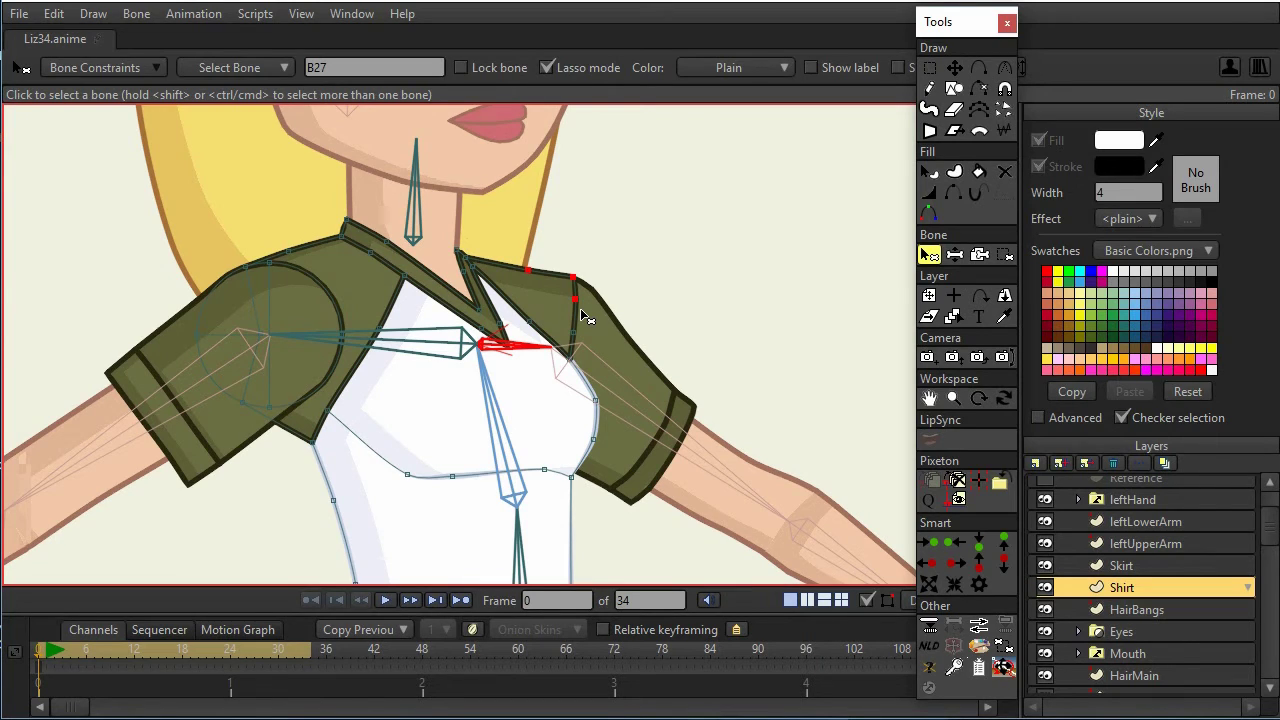
key(ctrl+d)
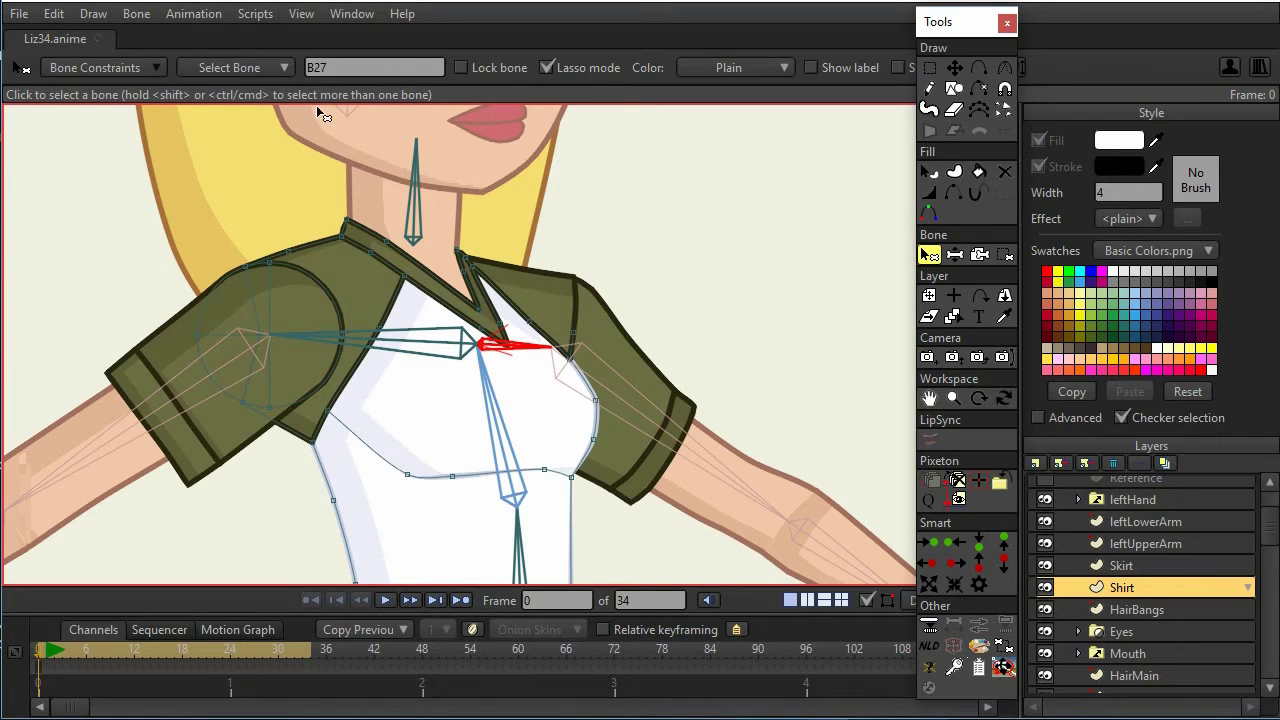
click(94, 13)
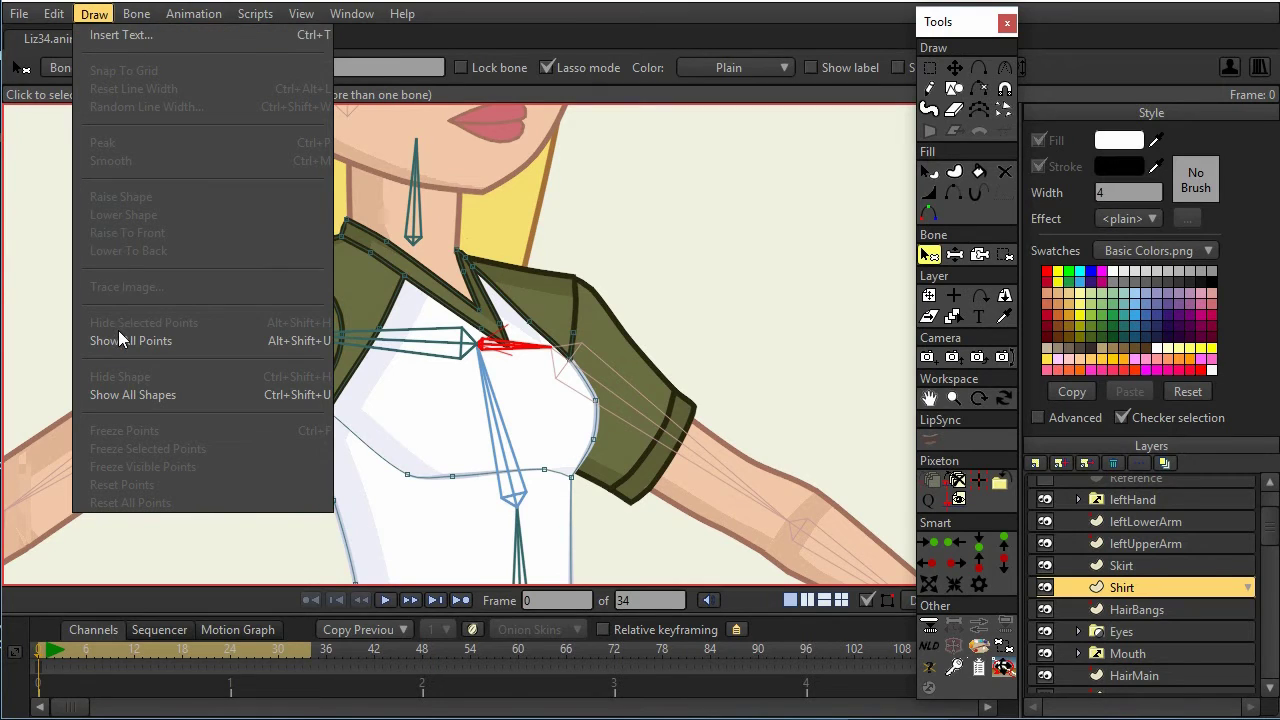
click(763, 322)
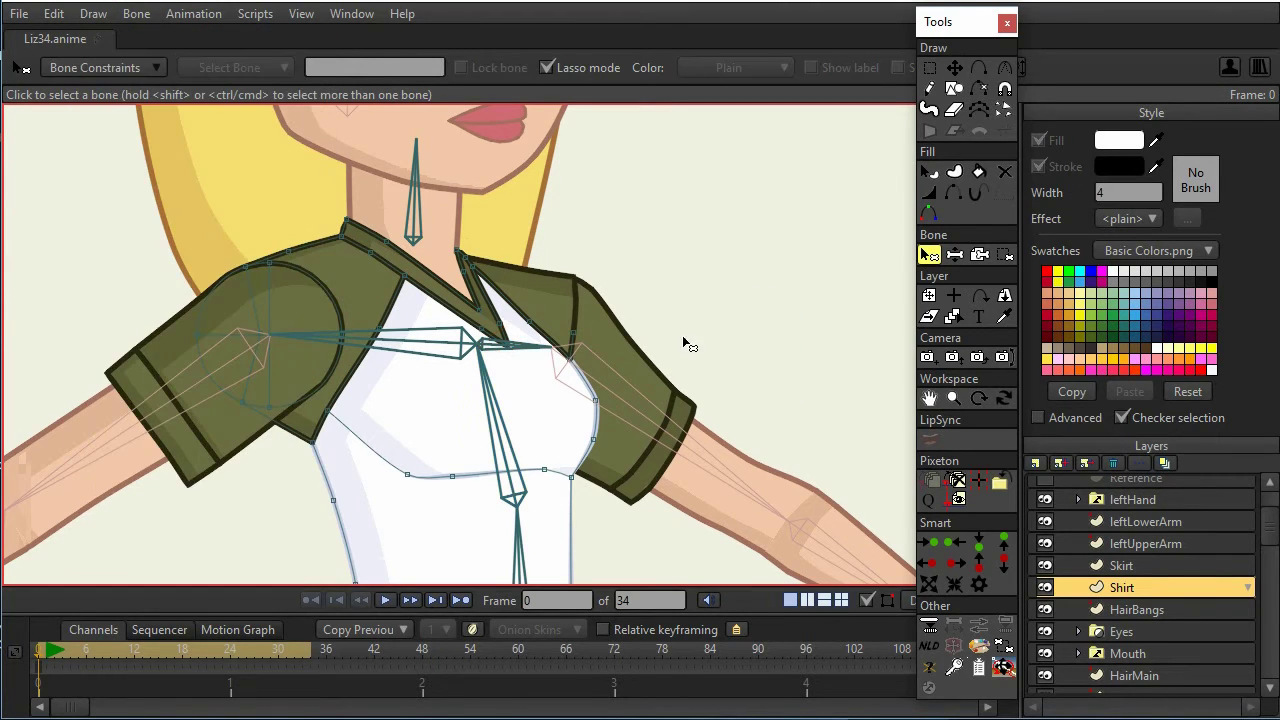
Step: Hide the shirt points bound to bone B28, then frame the torso and skirt
click(420, 347)
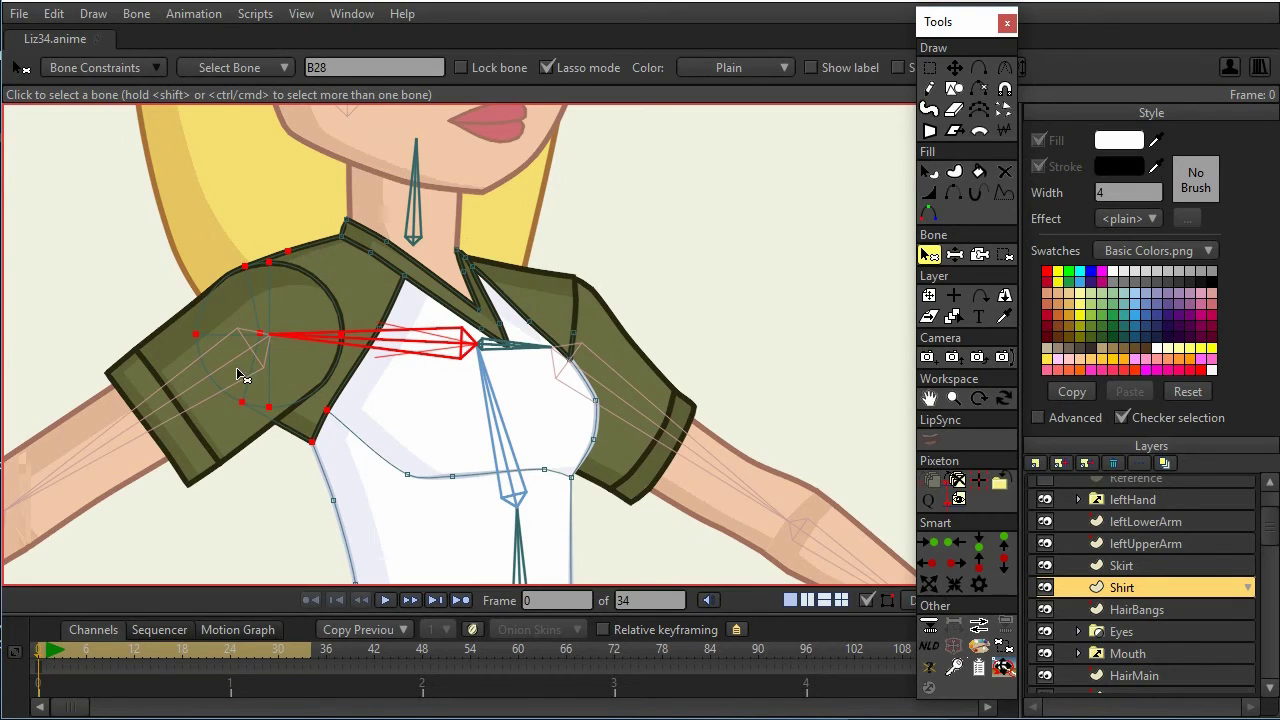
click(95, 15)
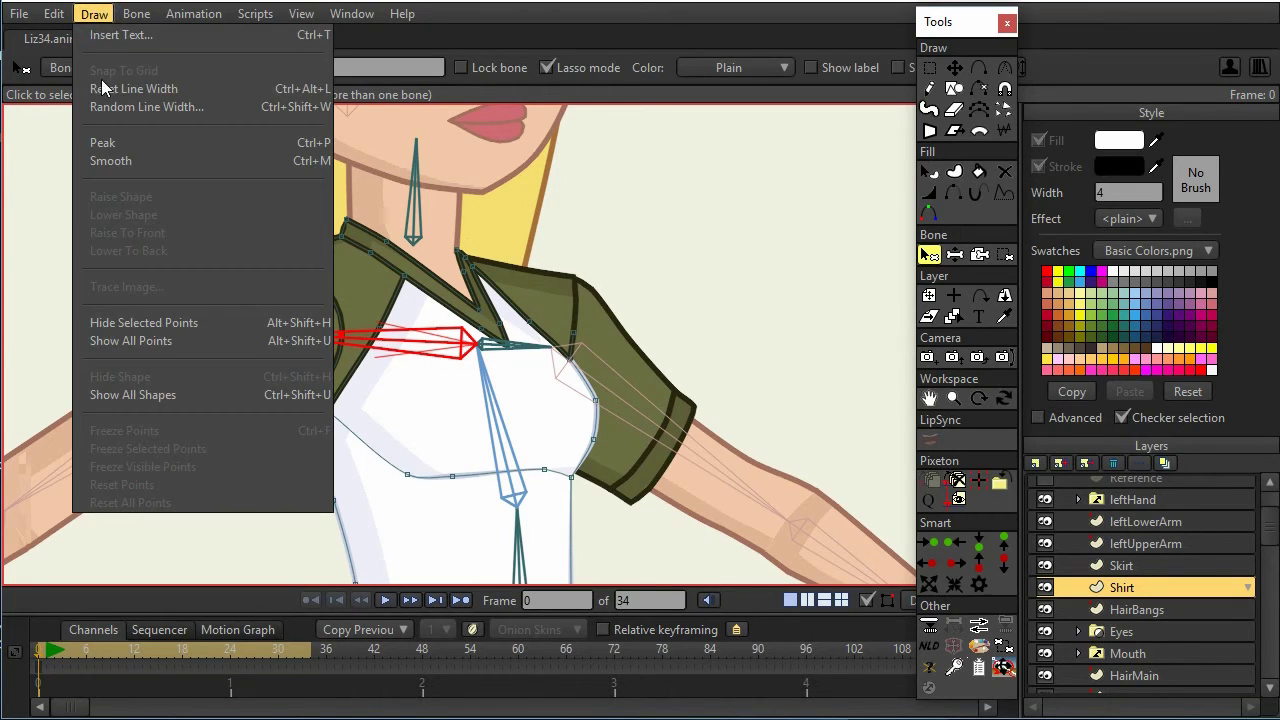
click(124, 323)
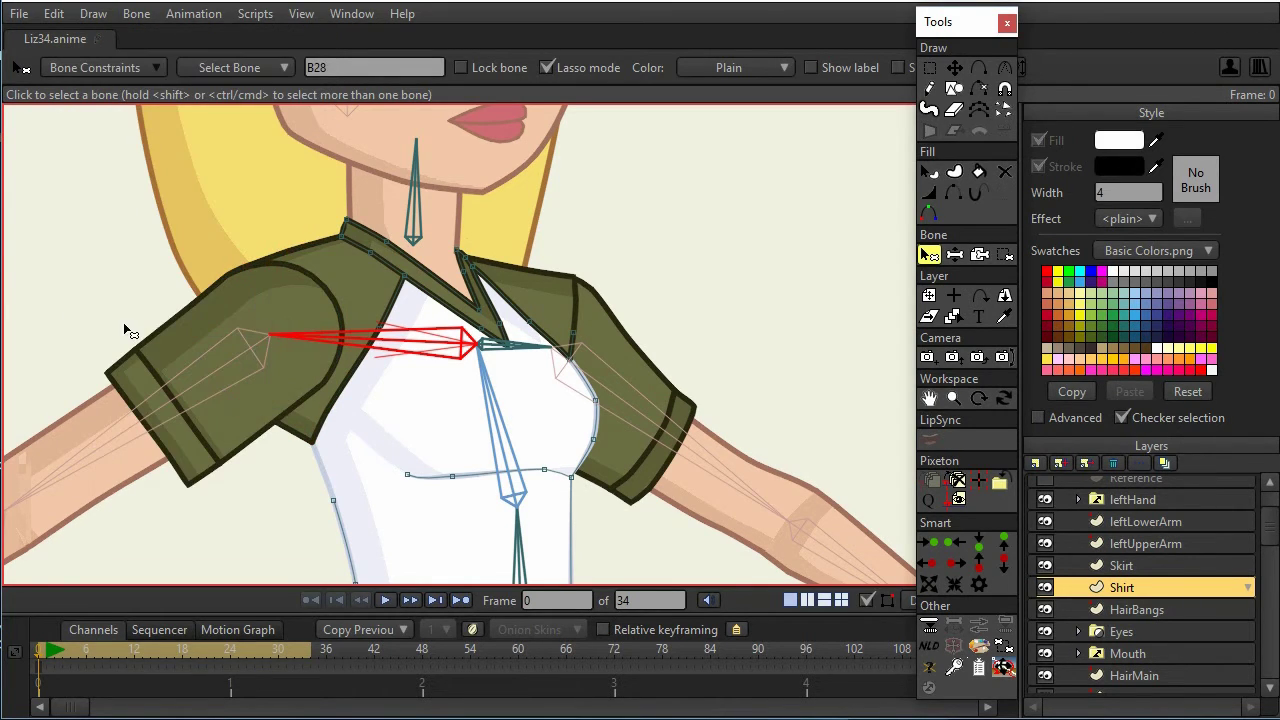
scroll(260, 300, down, 2)
scroll(465, 440, down, 2)
drag(640, 486, 629, 400)
scroll(643, 386, up, 1)
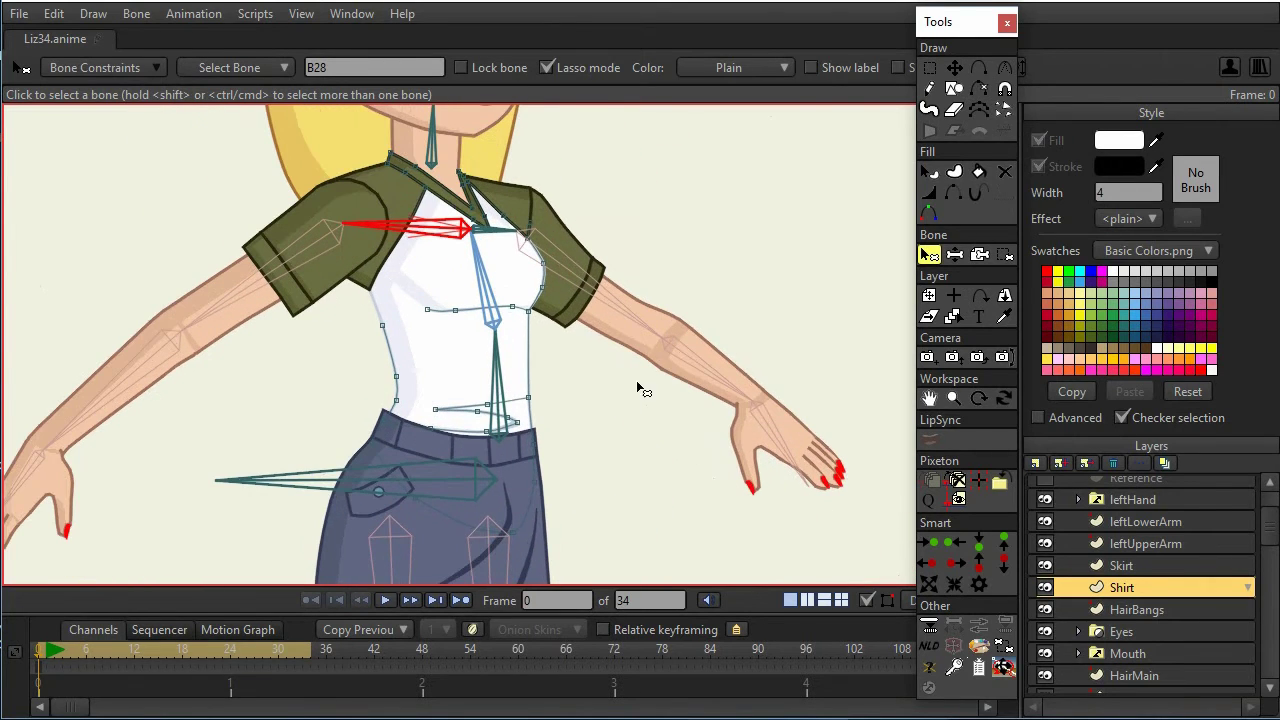
Step: Lasso the shirt's torso and collar points with Select Points and look through the Bone menu
click(929, 67)
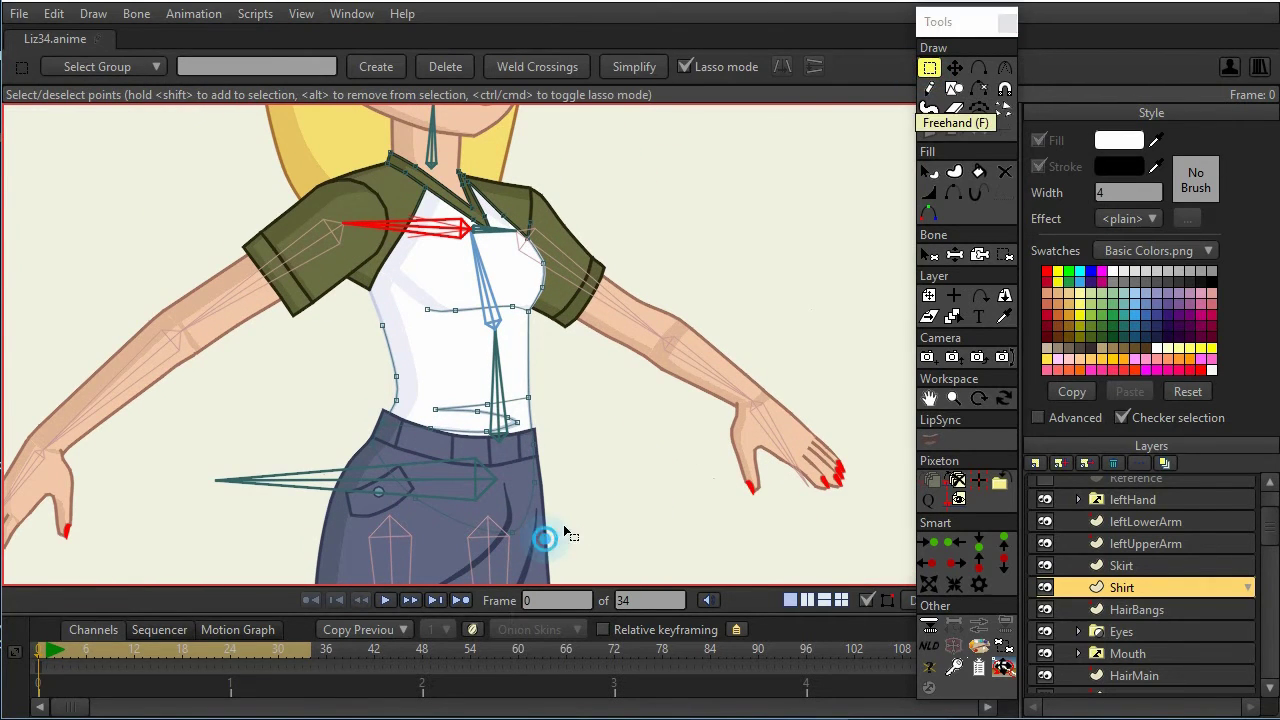
mouse_move(543, 534)
mouse_down()
mouse_move(550, 171)
mouse_move(382, 130)
mouse_move(281, 237)
mouse_move(221, 447)
mouse_move(293, 542)
mouse_move(415, 567)
mouse_move(536, 562)
mouse_up()
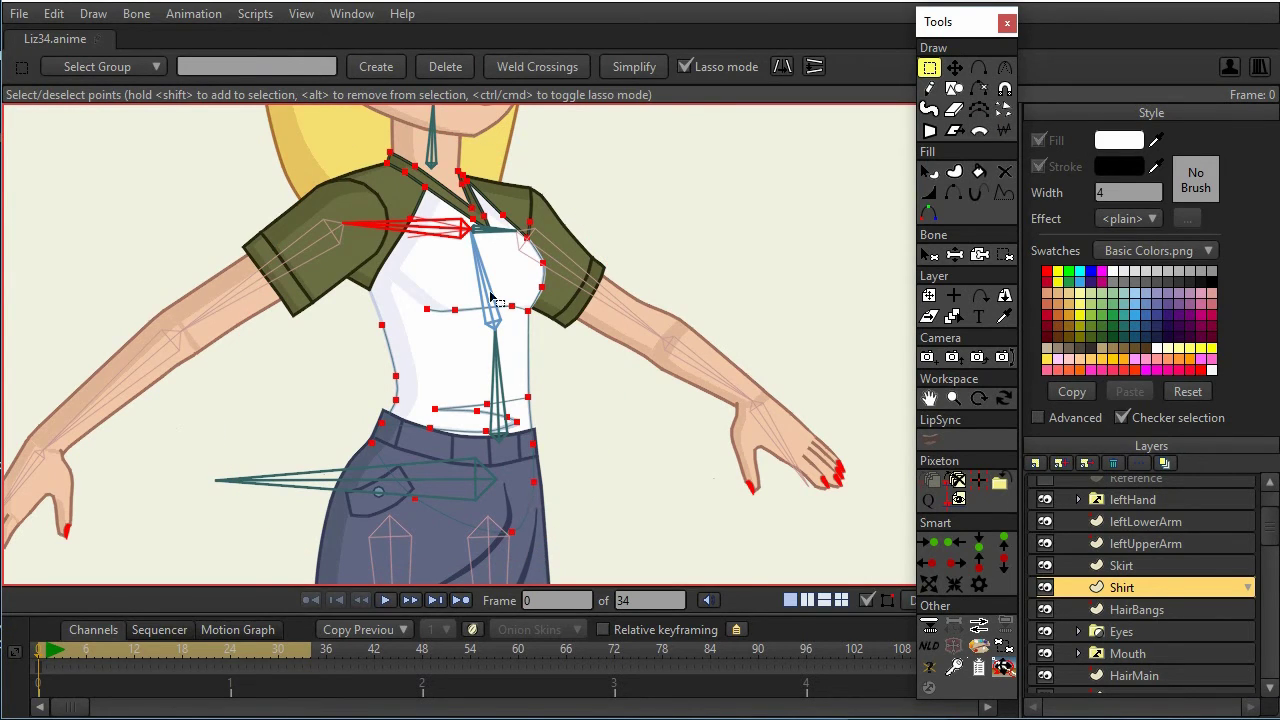
click(92, 13)
mouse_move(137, 13)
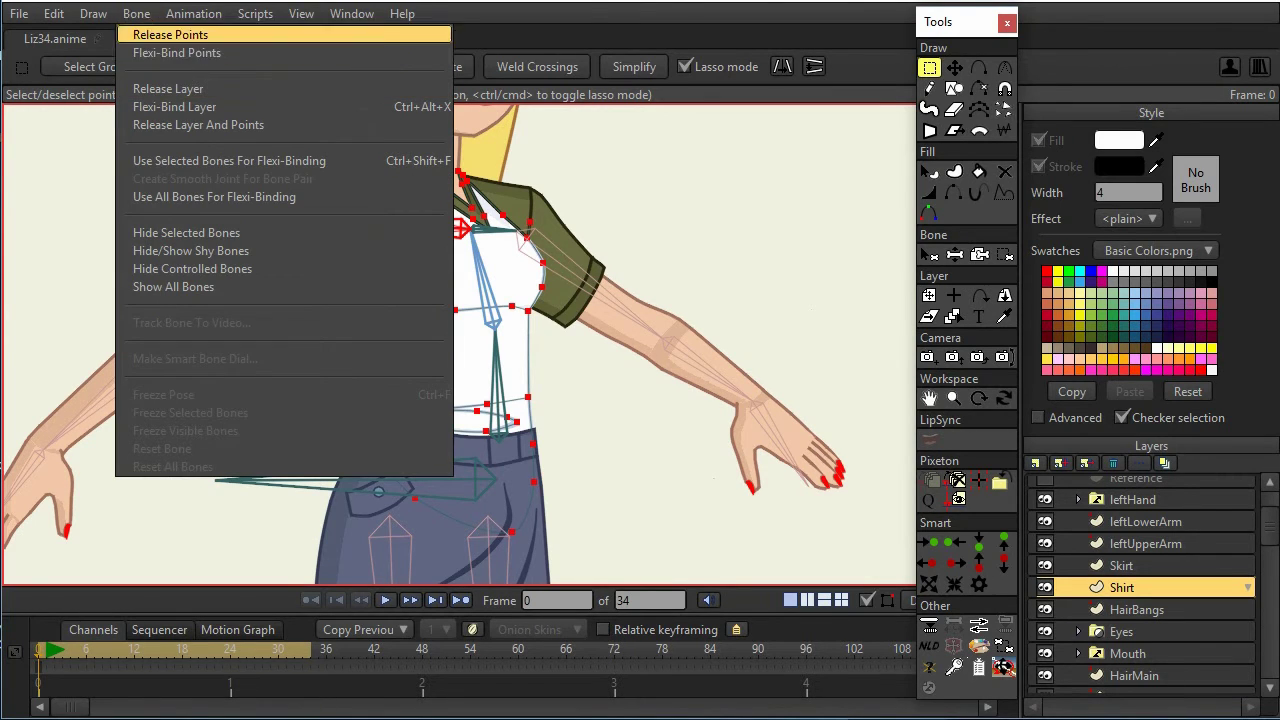
mouse_move(403, 13)
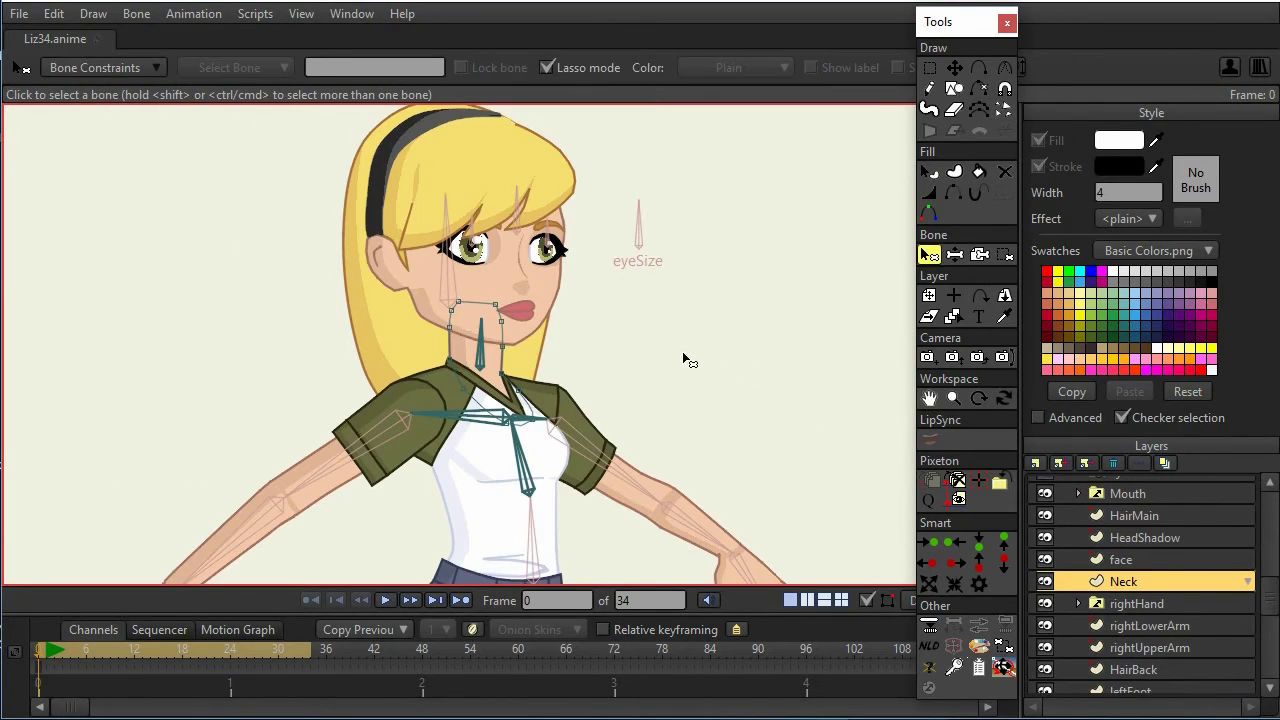
scroll(682, 351, up, 1)
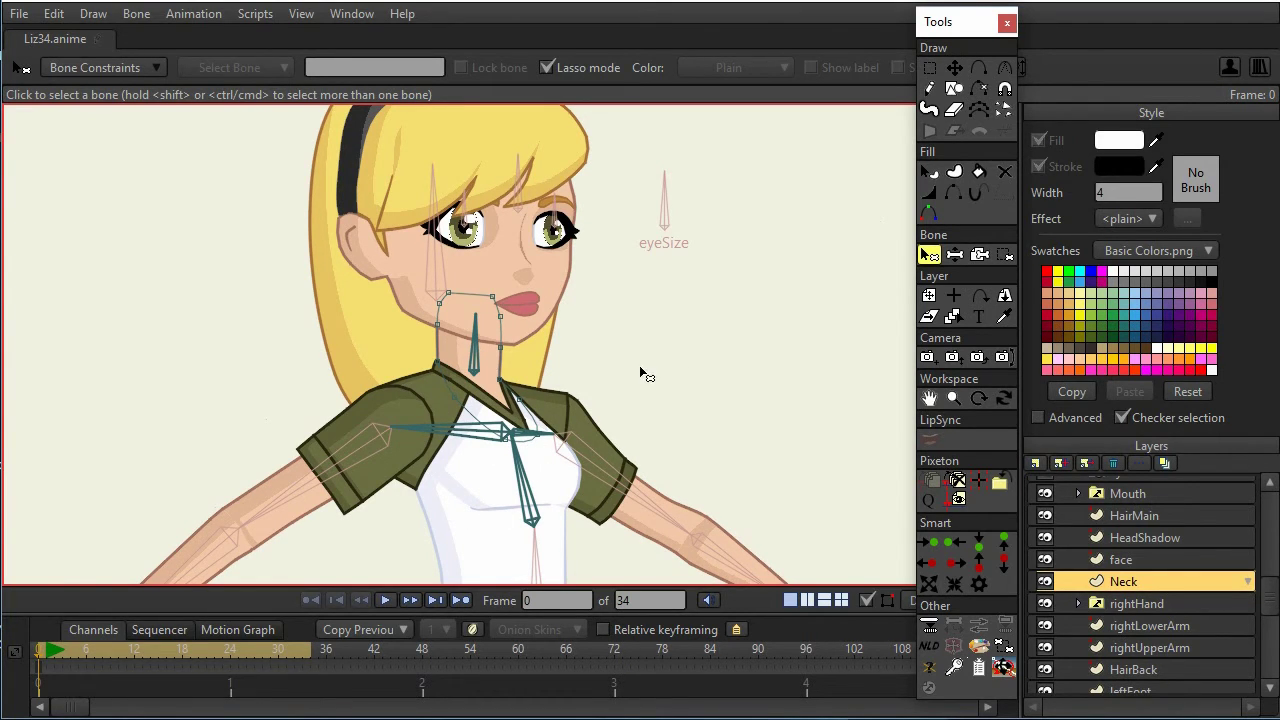
Step: With the bone overlay hidden, tilt Liz's head back and forth to test the neck, then return to the Shirt layer
scroll(640, 367, up, 1)
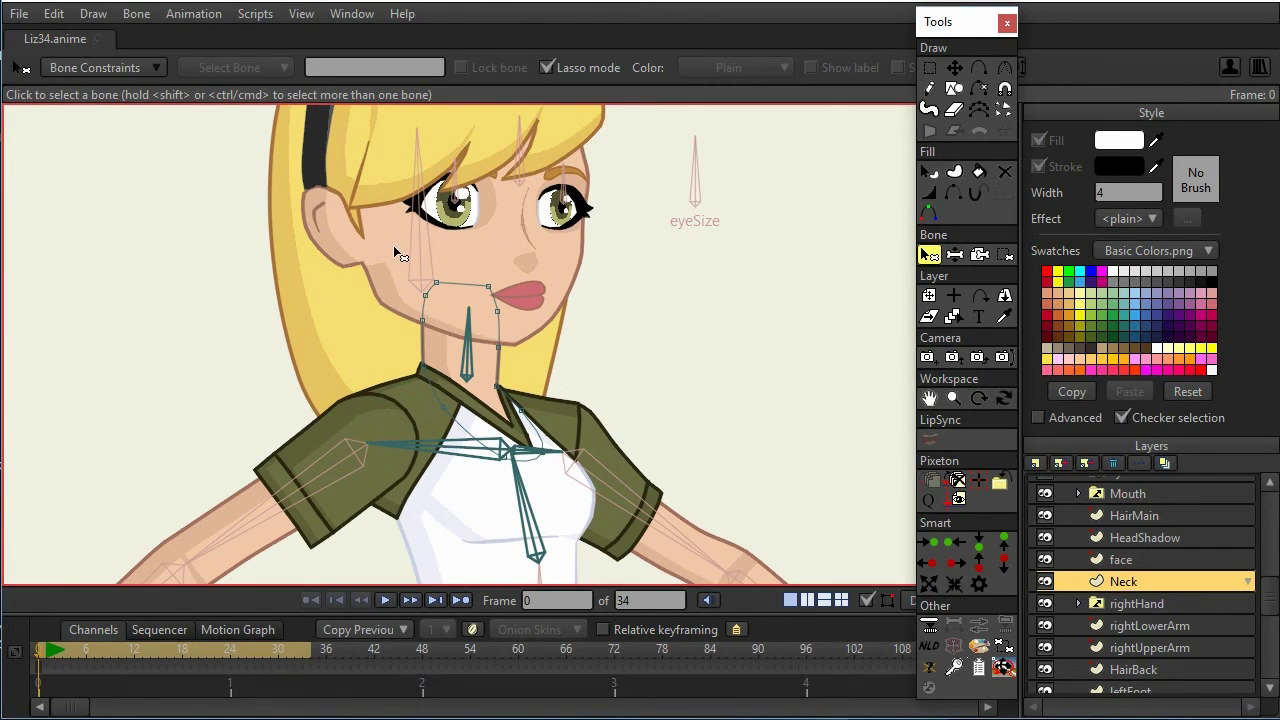
click(867, 599)
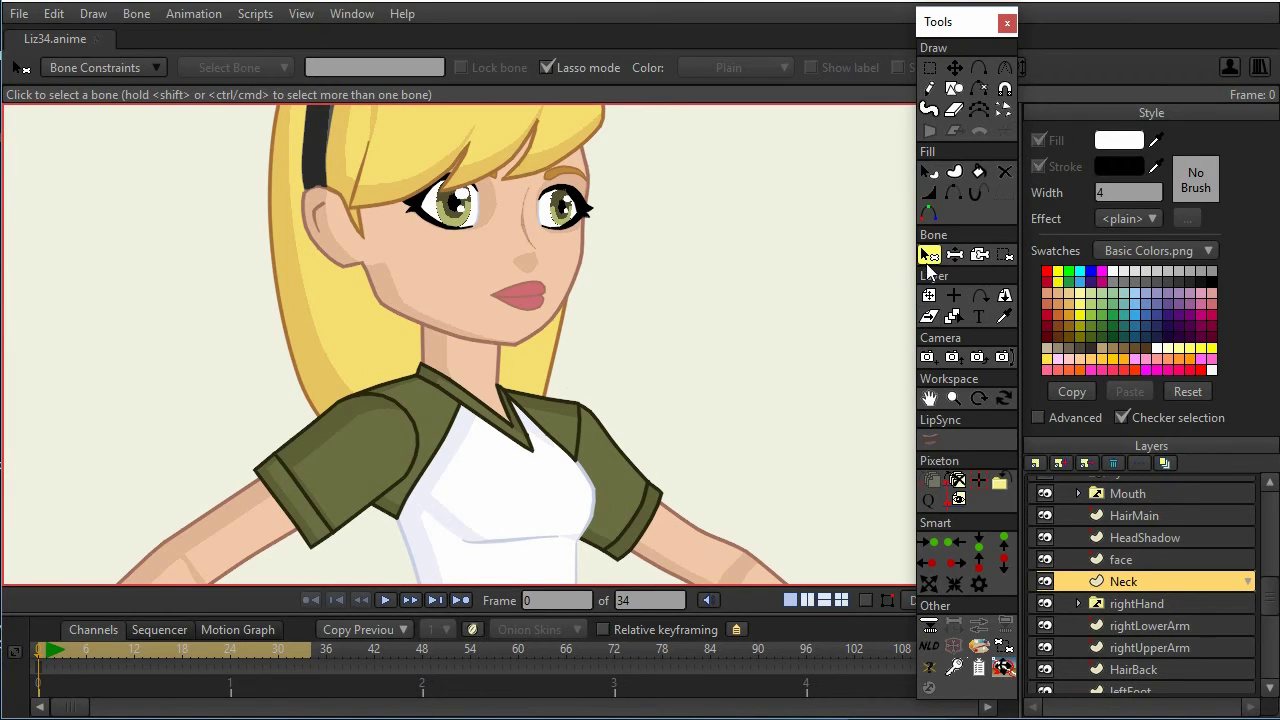
click(955, 254)
drag(452, 305, 479, 307)
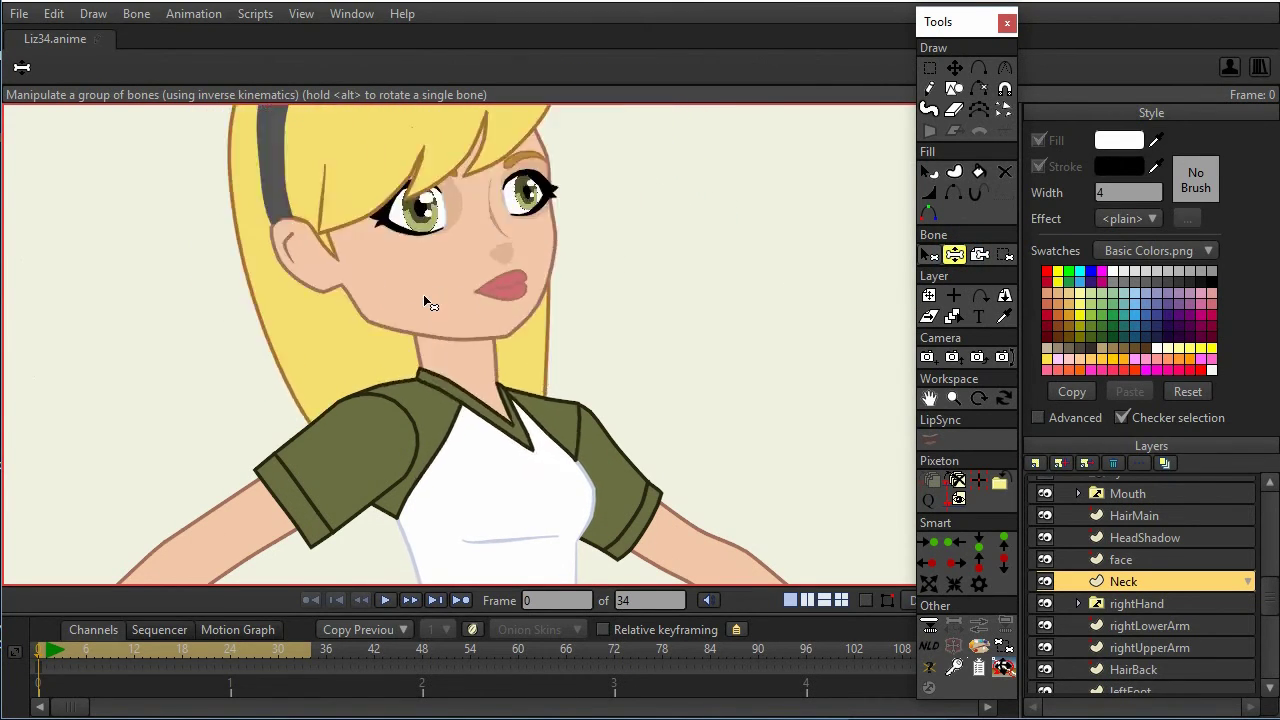
drag(424, 297, 424, 366)
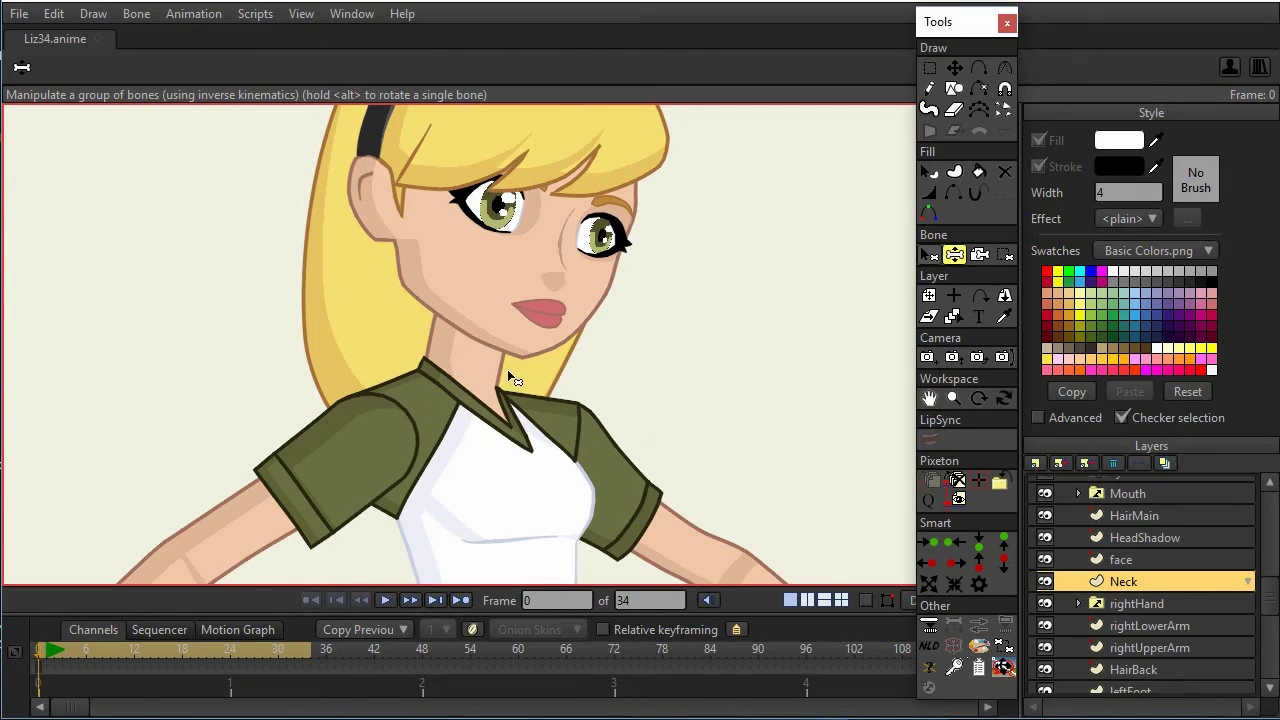
mouse_move(477, 331)
mouse_down()
mouse_move(439, 330)
mouse_move(487, 331)
mouse_up()
click(928, 256)
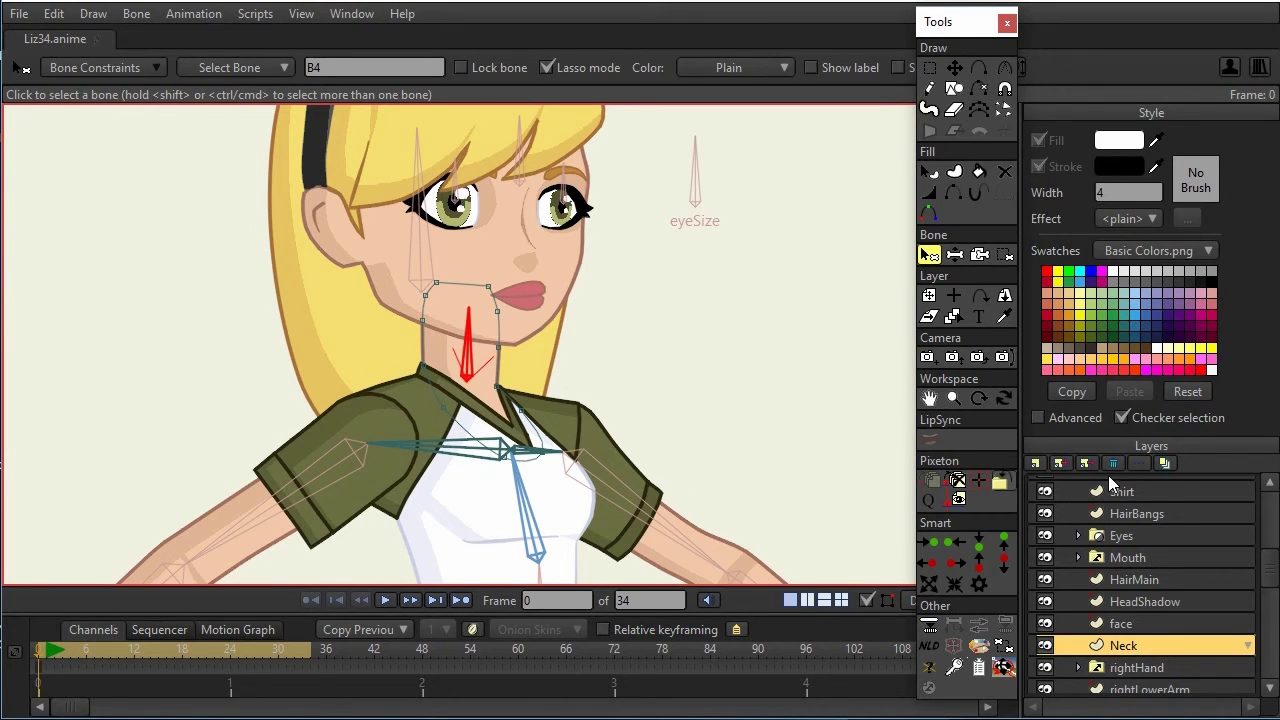
click(1130, 494)
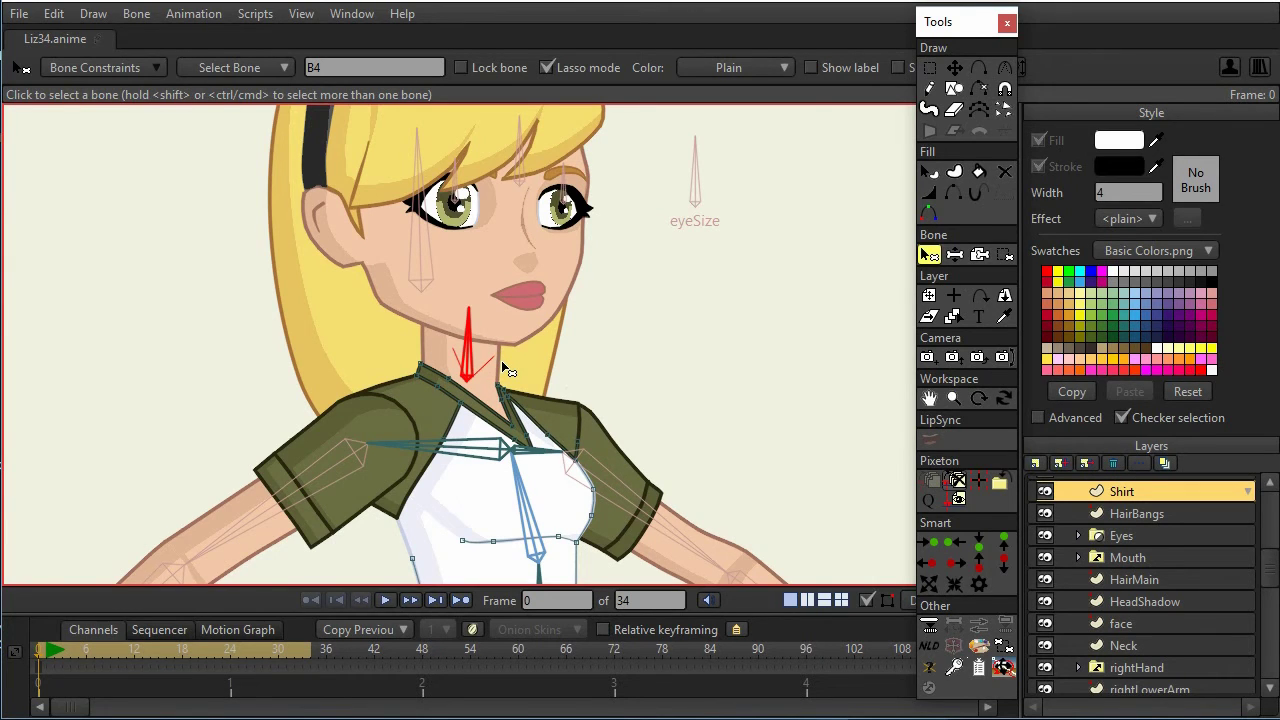
Step: Select the Skirt layer with the Select Points tool and zoom out to show the waist up
click(700, 386)
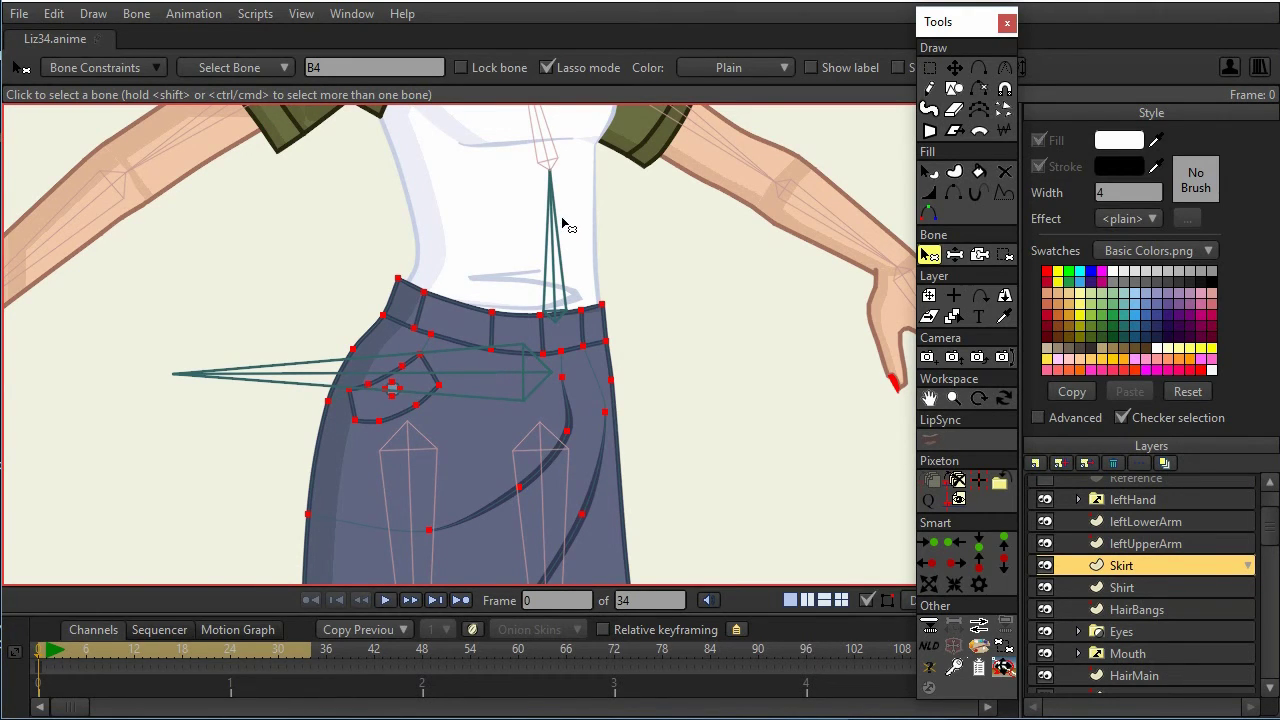
click(929, 67)
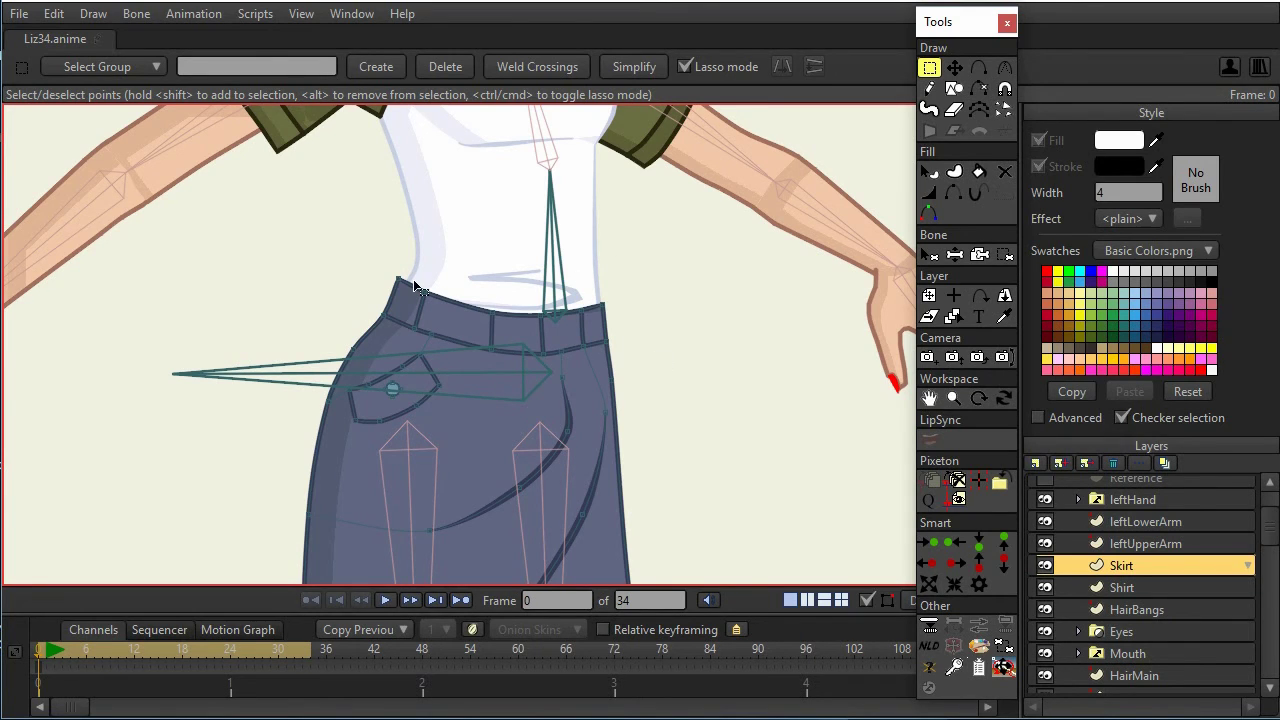
scroll(415, 287, down, 3)
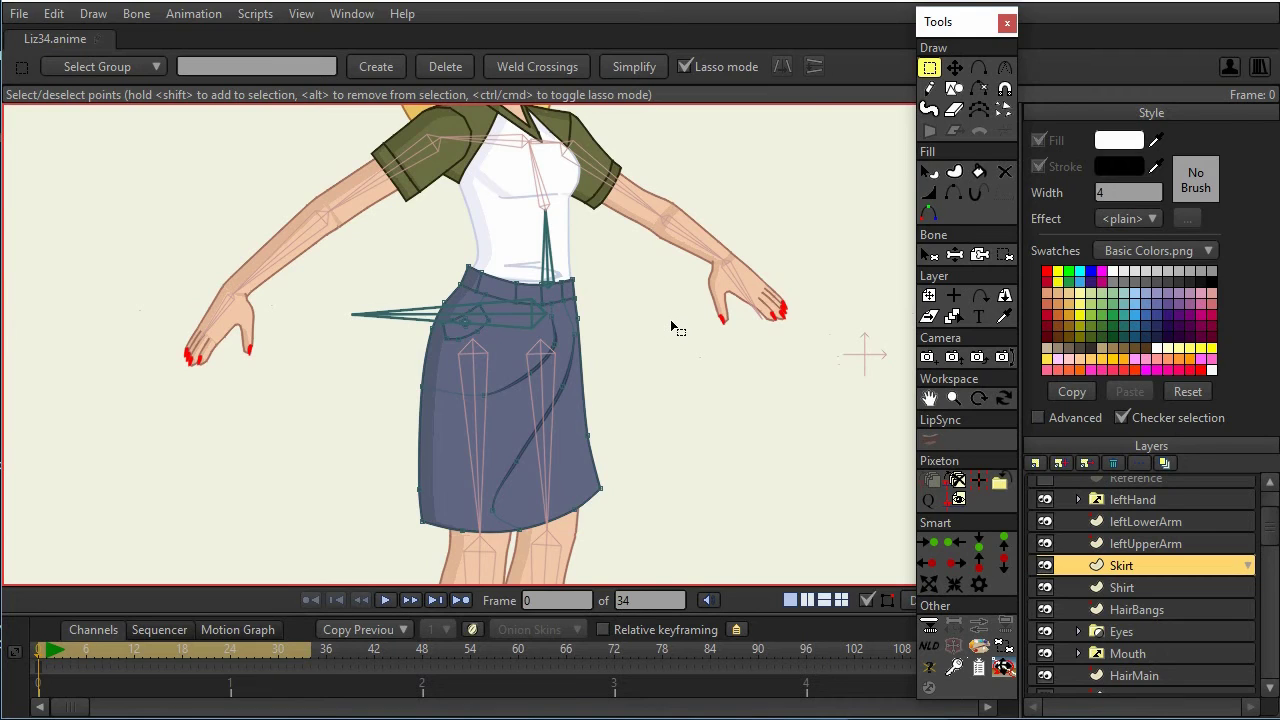
Step: Select the leftUpperLeg bone to see its bound skirt points, then go to the Shirt layer
key(b)
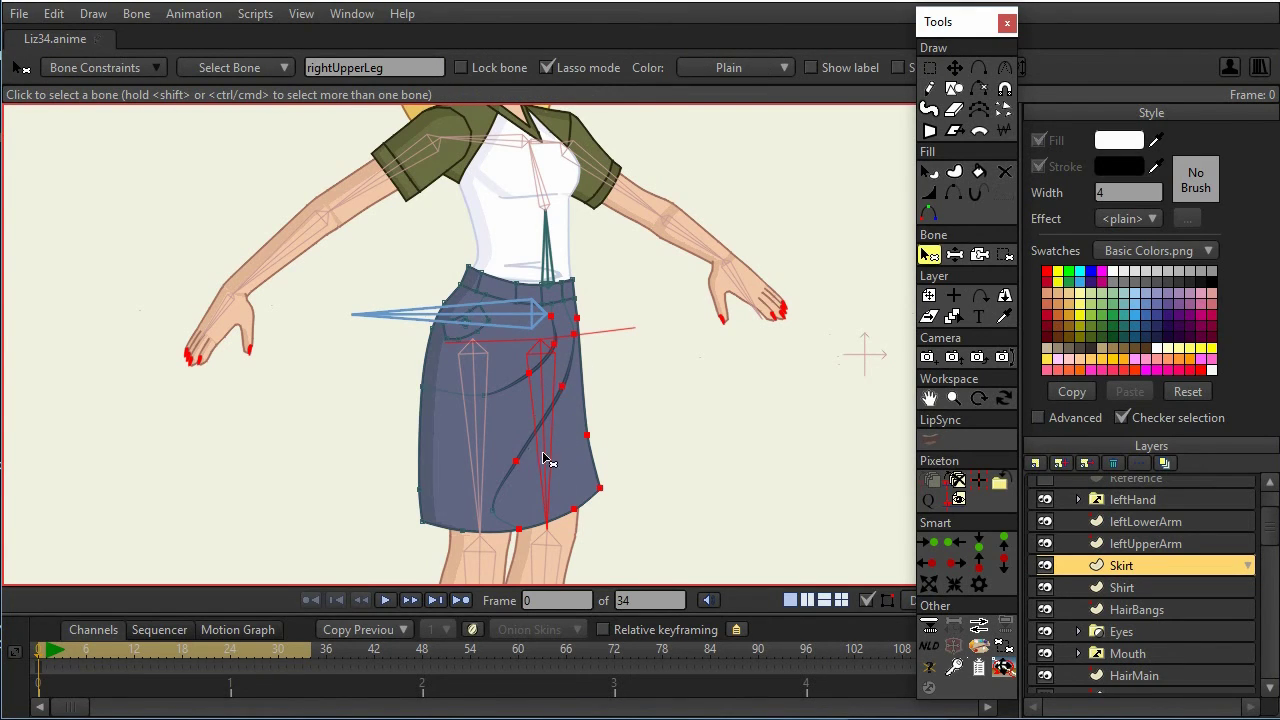
click(477, 445)
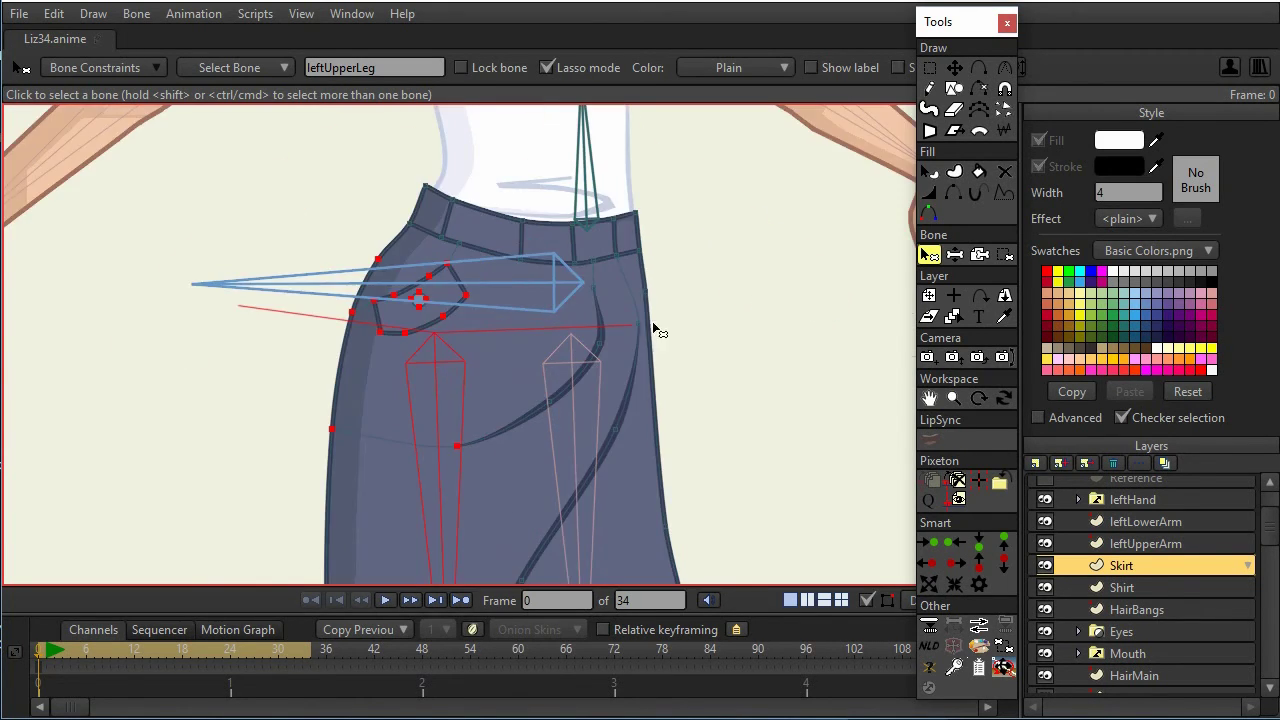
scroll(652, 321, up, 3)
scroll(689, 394, down, 1)
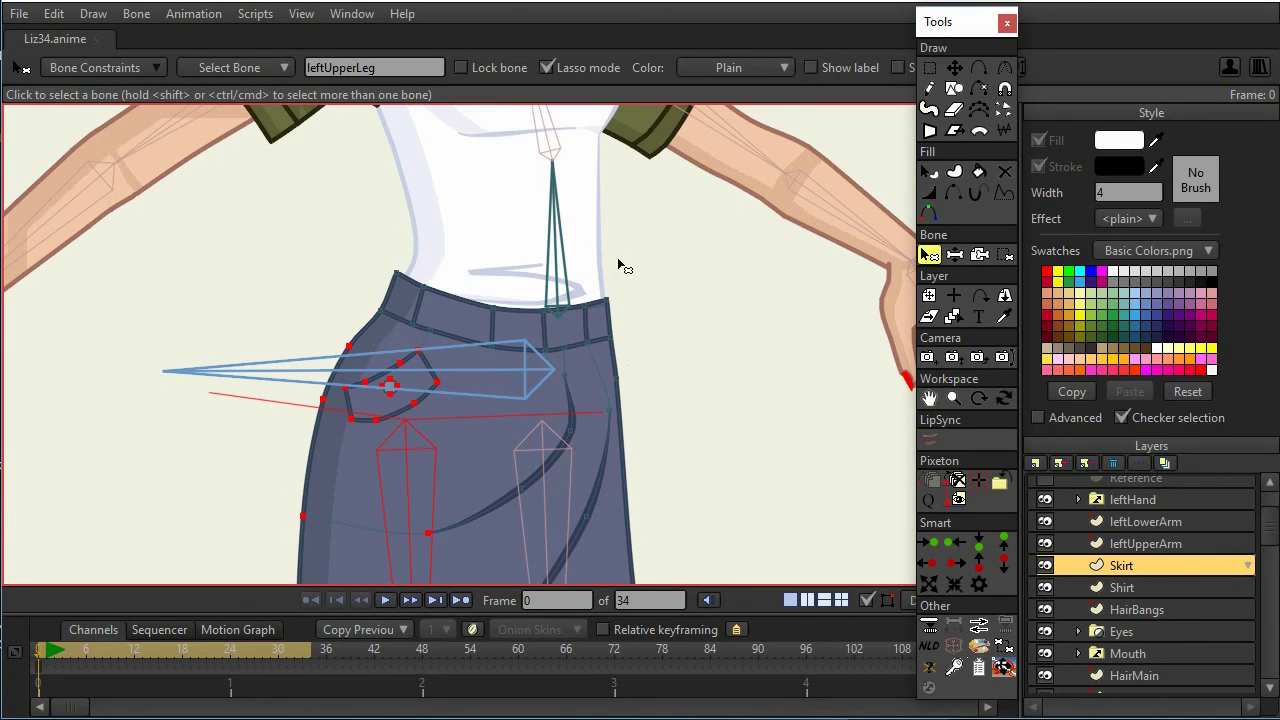
click(1116, 587)
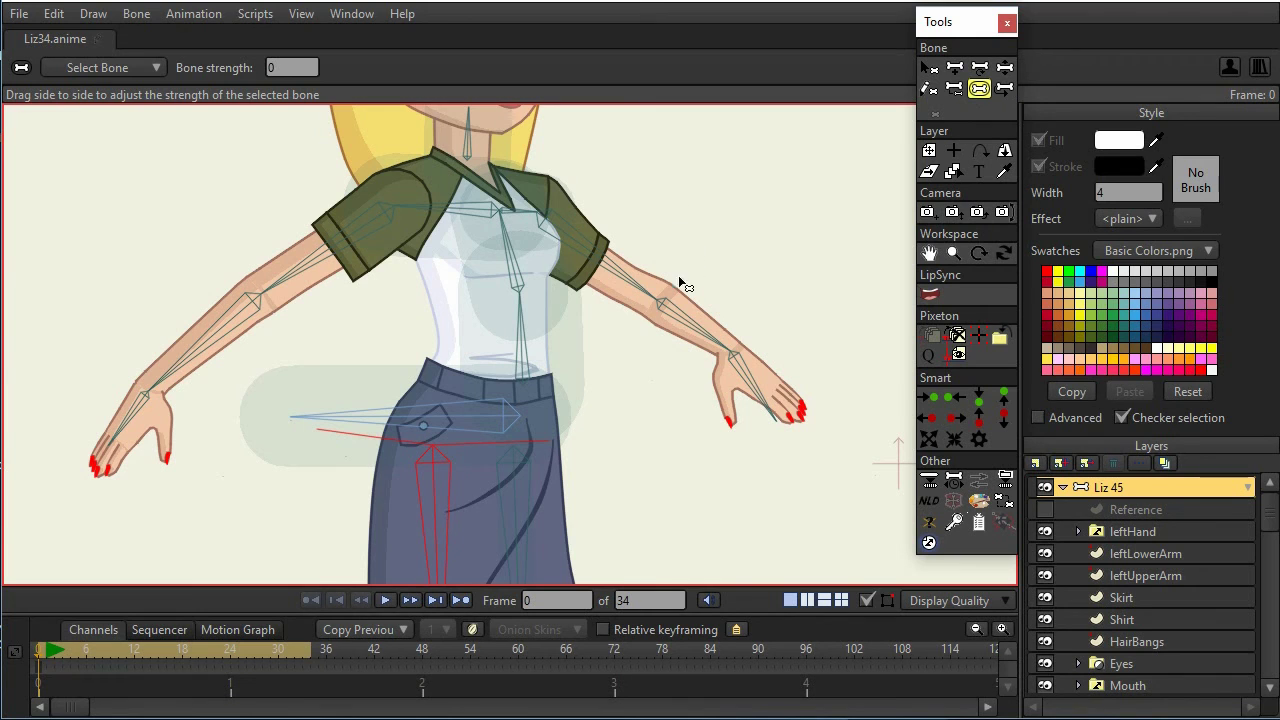
Step: Zoom in and out to frame Liz's torso and its shaded bone strength regions
scroll(539, 486, up, 2)
scroll(551, 476, down, 5)
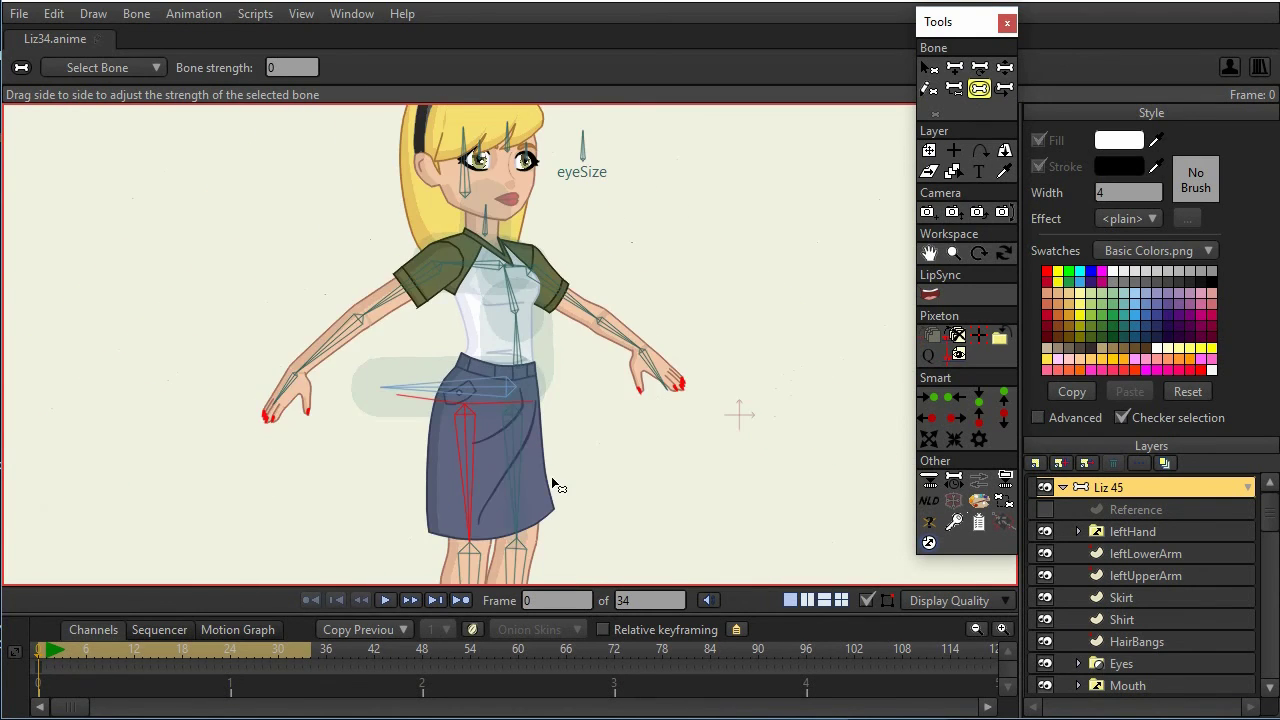
scroll(590, 390, up, 4)
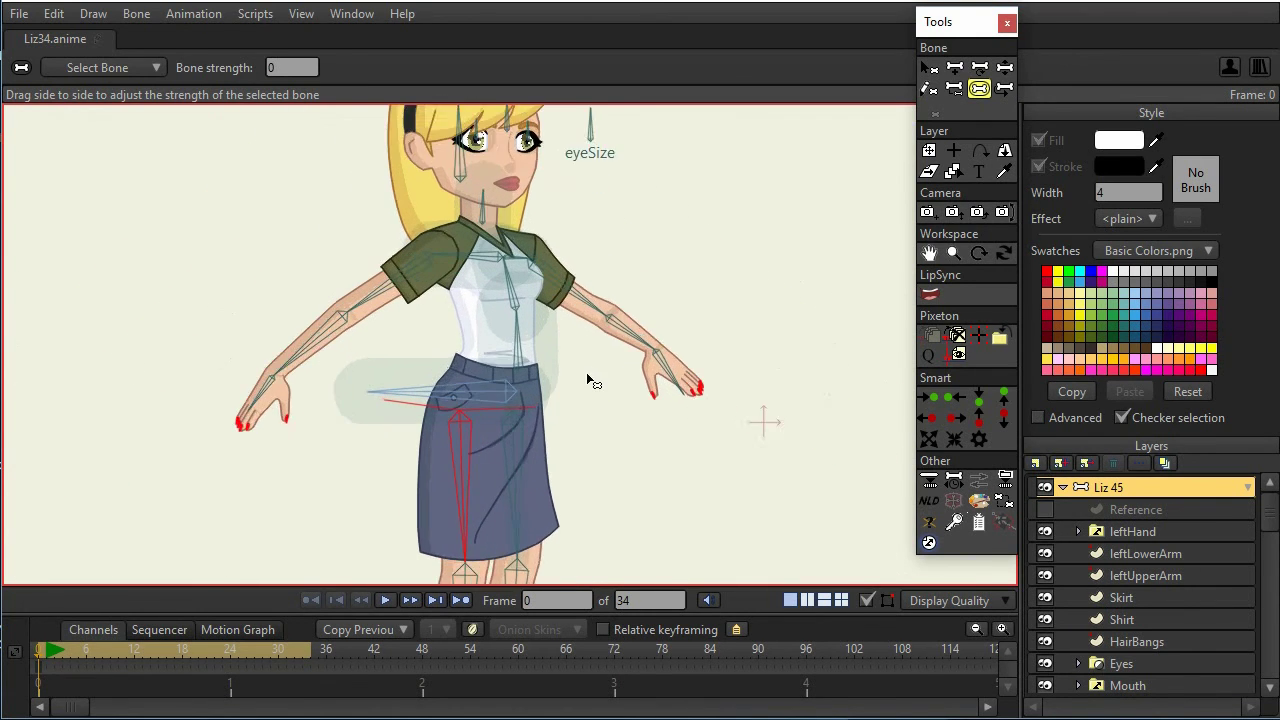
scroll(603, 387, up, 1)
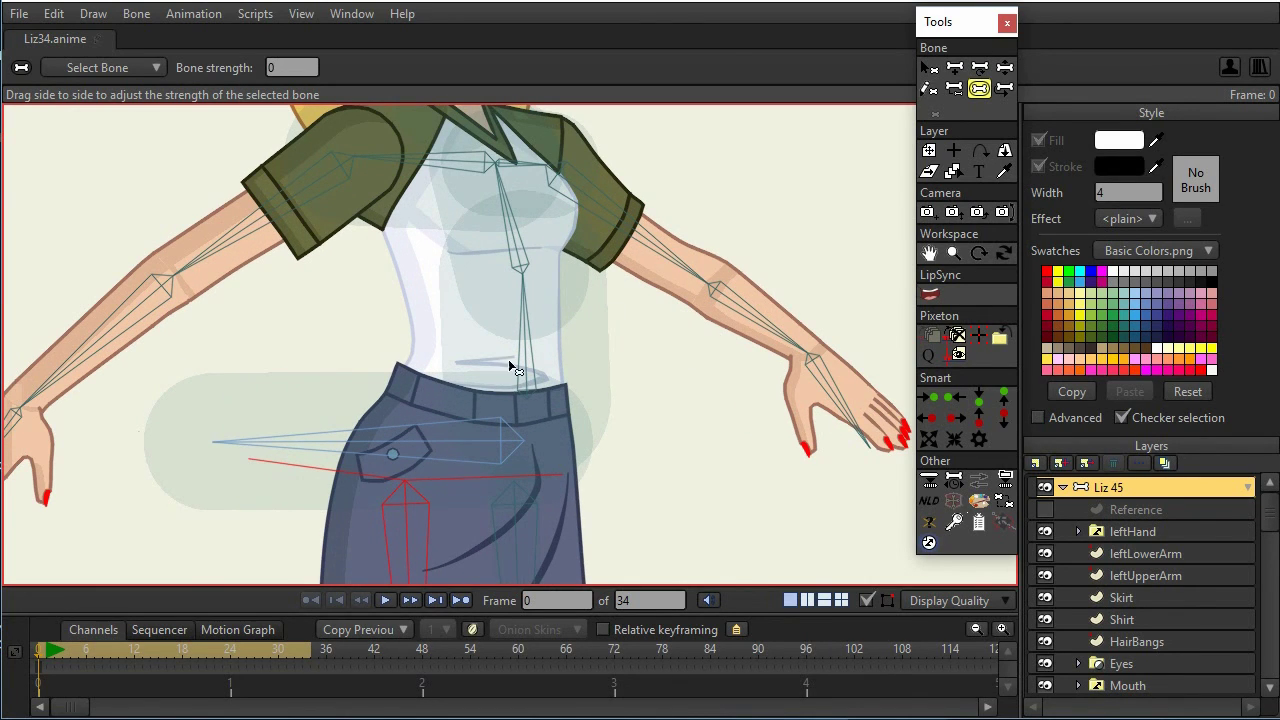
scroll(620, 285, down, 1)
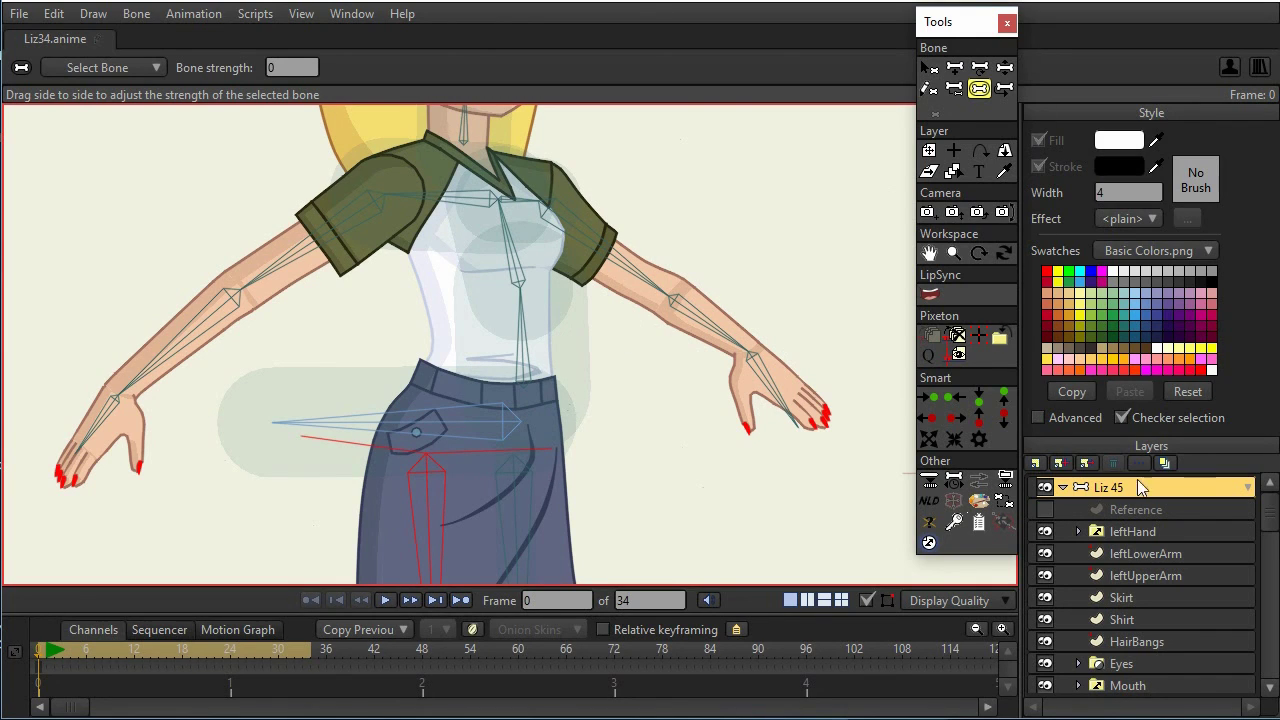
Step: Bend the upper body to test it, then widen the hip bone's strength region
click(1005, 67)
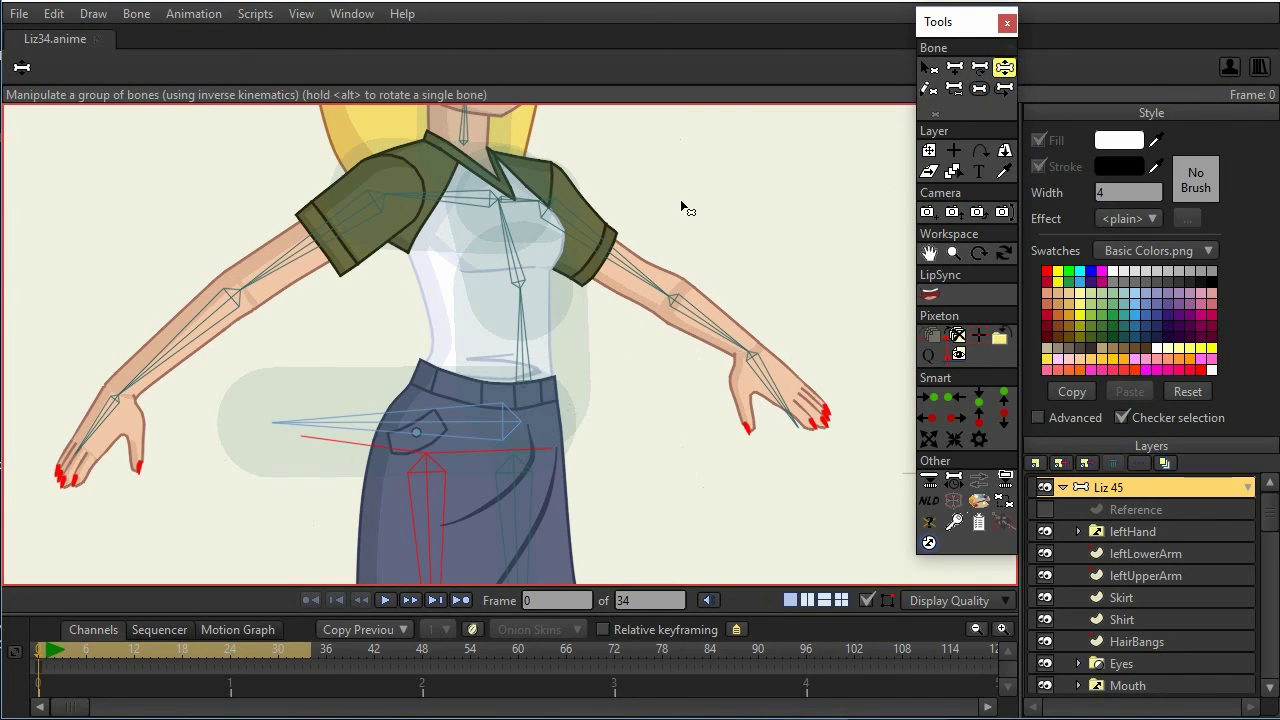
drag(520, 230, 527, 347)
key(s)
click(373, 440)
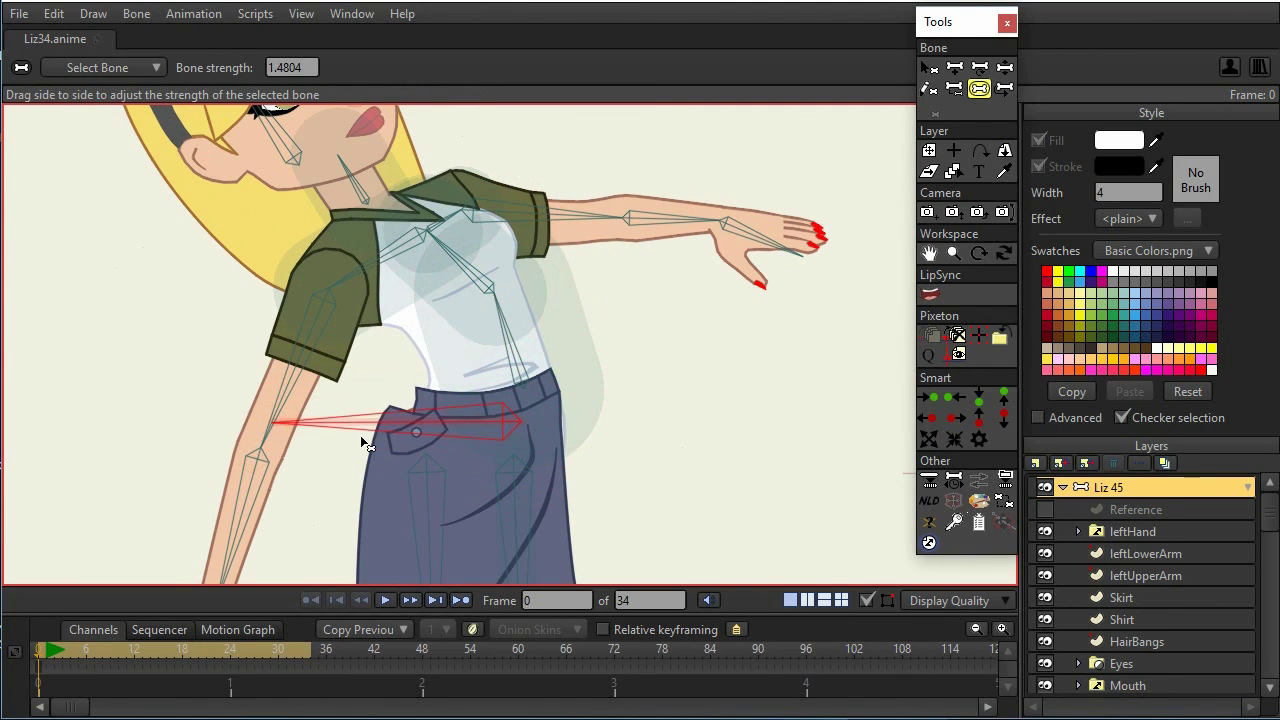
drag(363, 443, 445, 433)
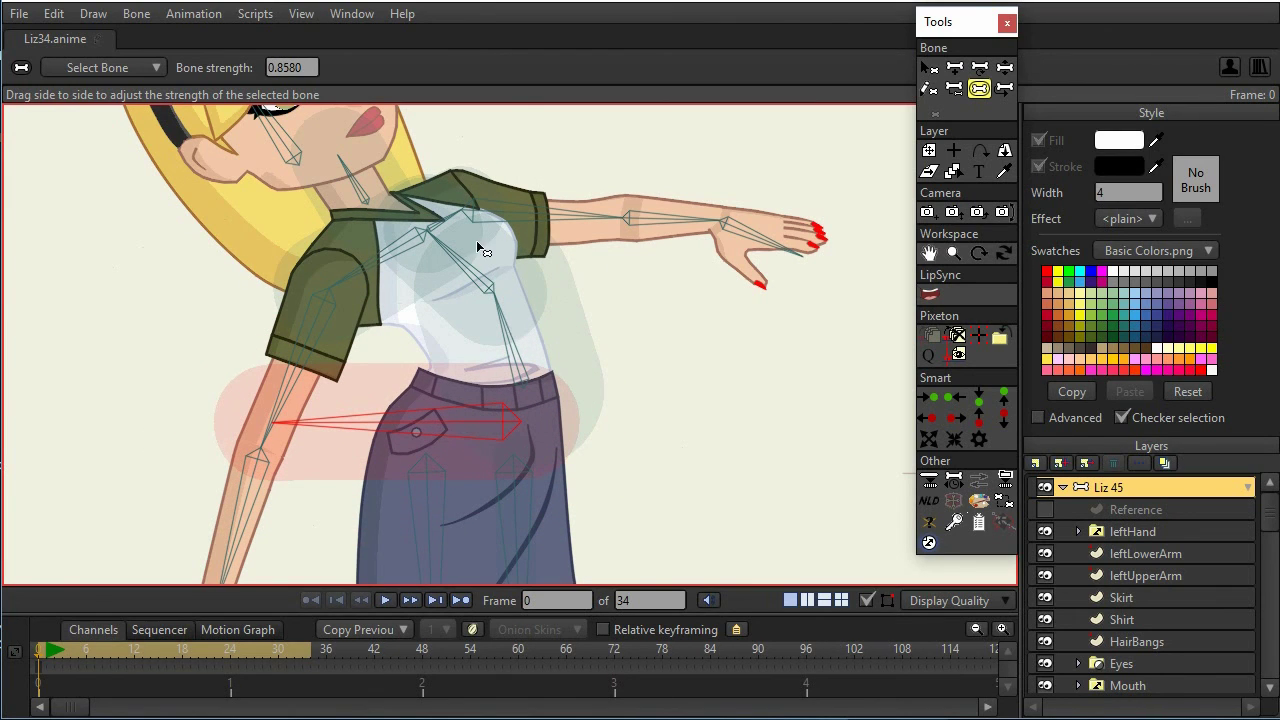
Step: Raise the chest bone's strength to 0.9803
click(445, 256)
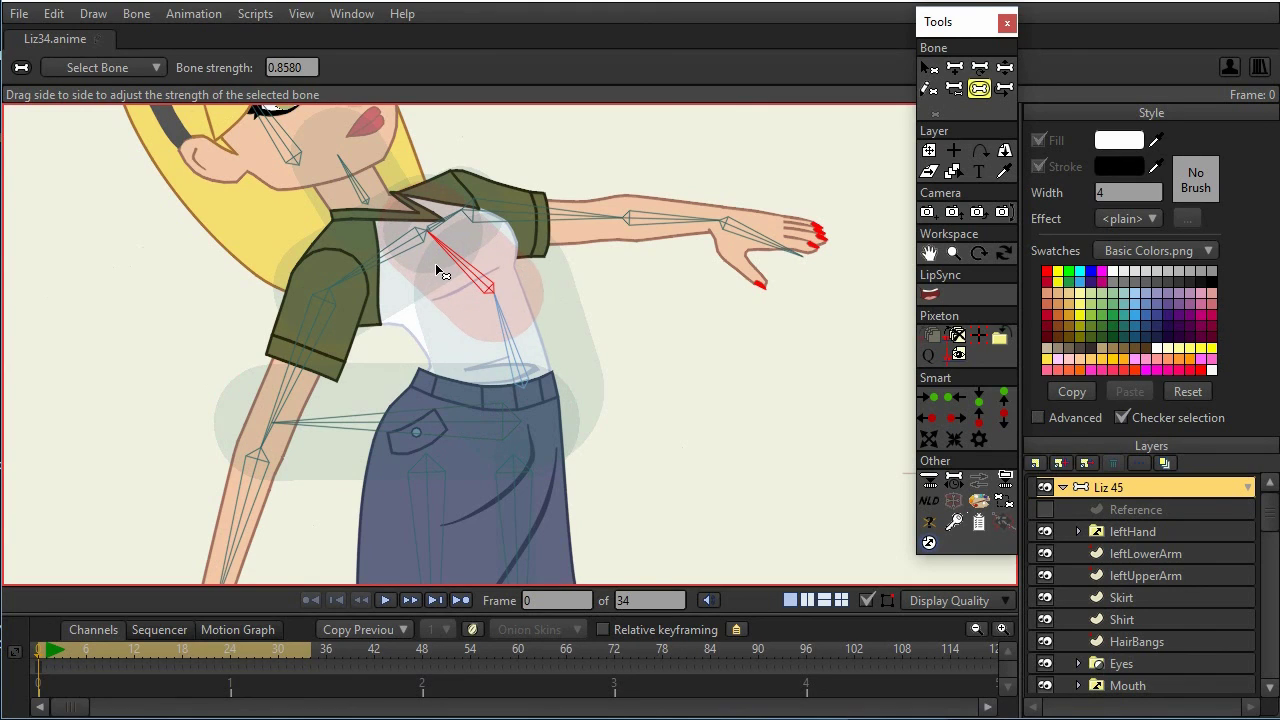
drag(440, 272, 479, 273)
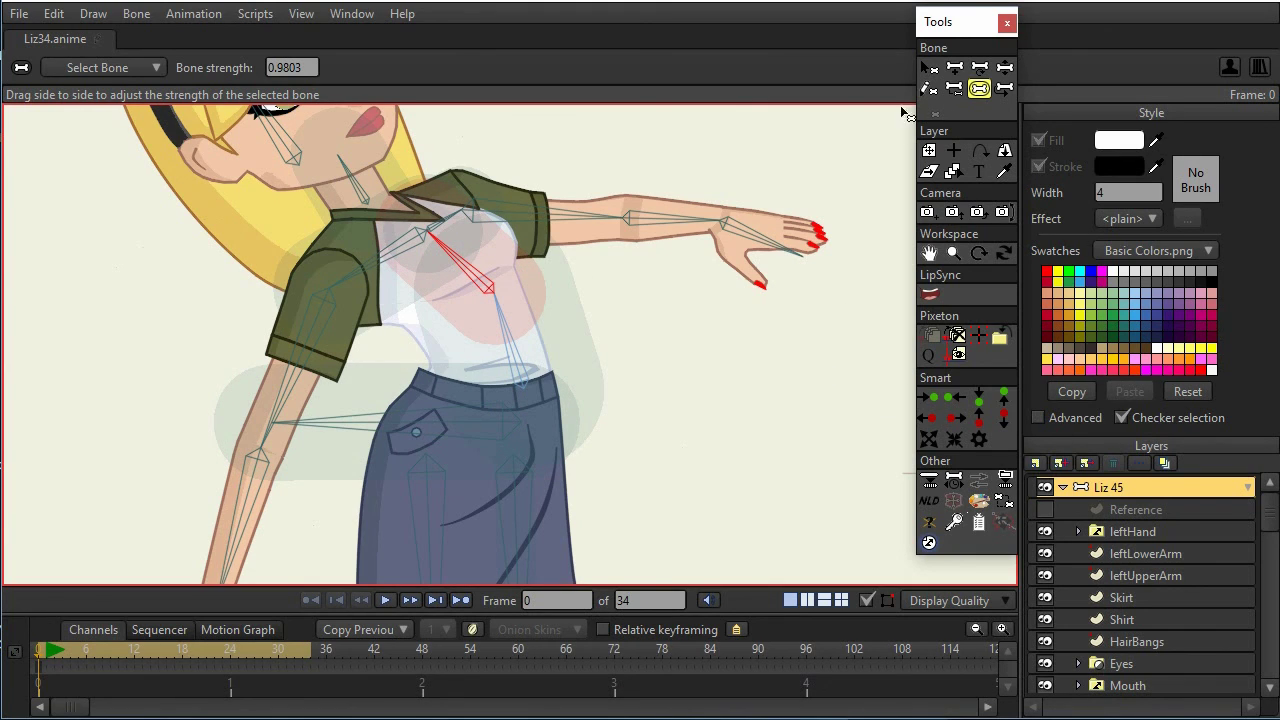
click(929, 67)
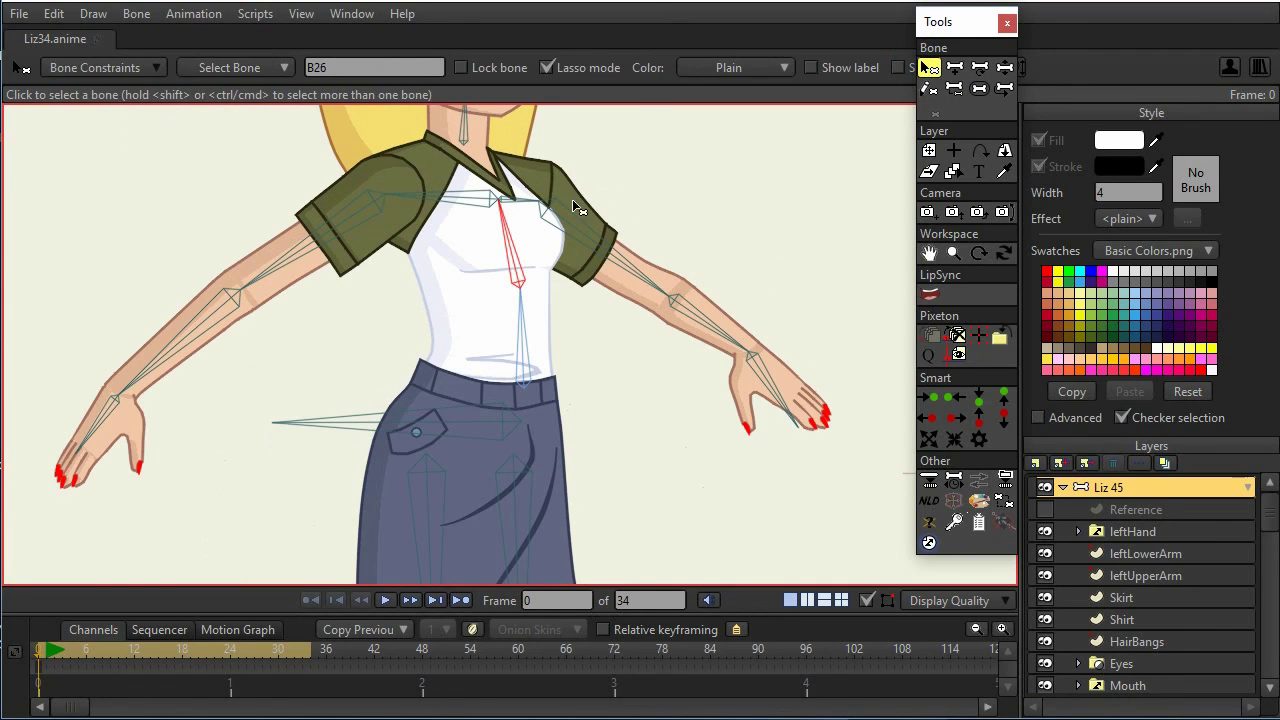